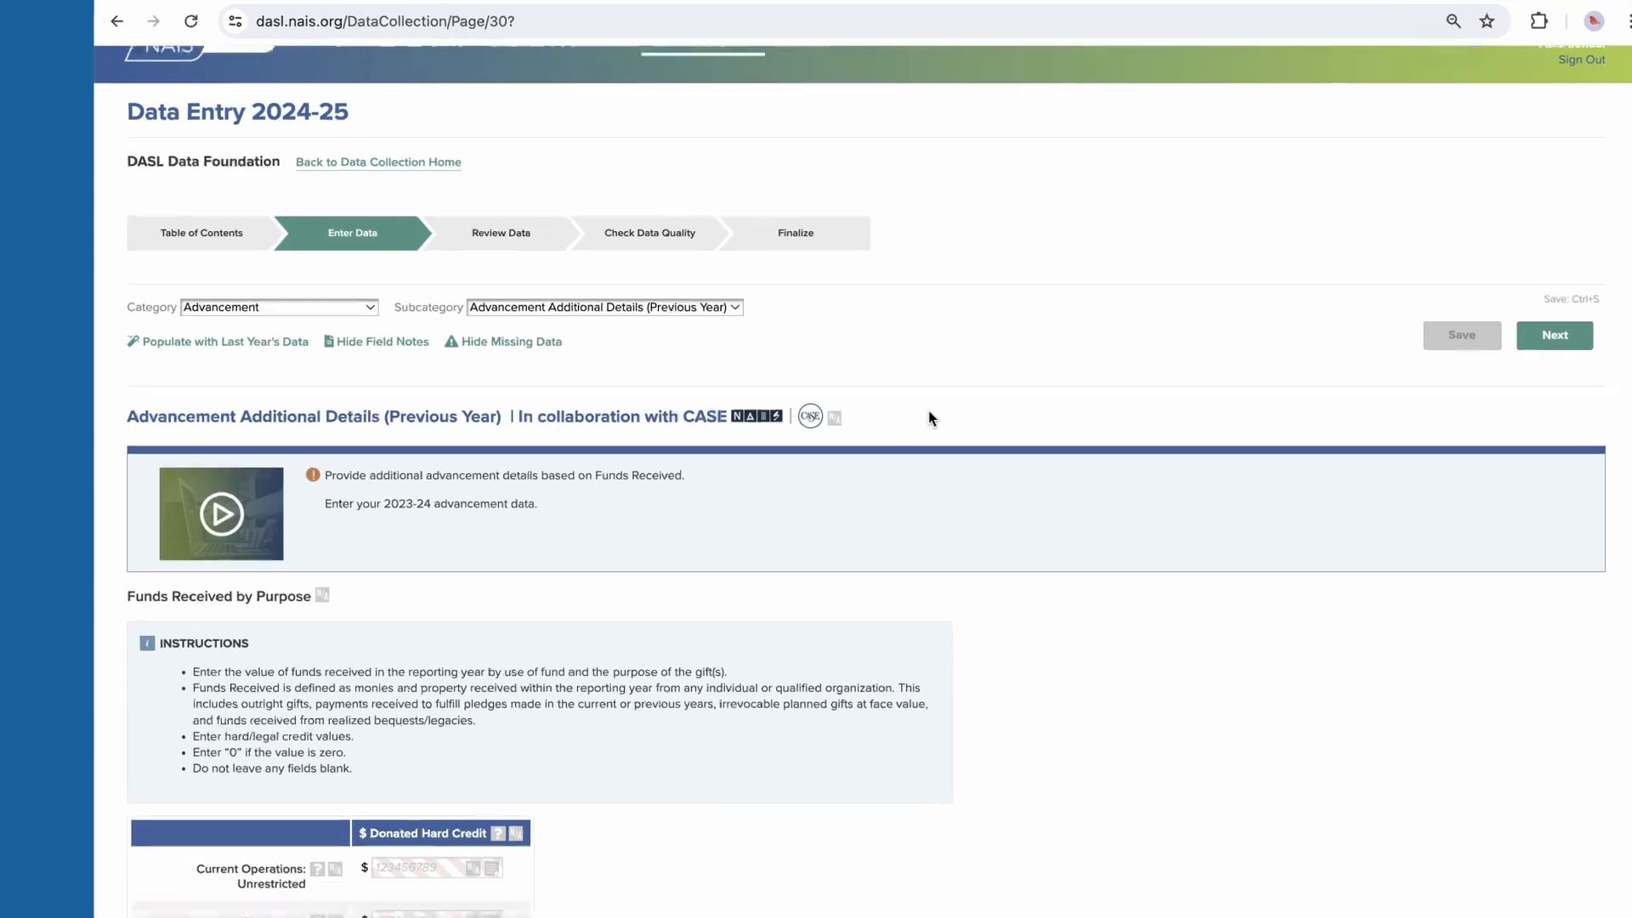
# Step: Review the Advancement Additional Details (Previous Year) page, including funds by purpose, largest donors and comprehensive campaign sections
pyautogui.scroll(-5, 865, 430)
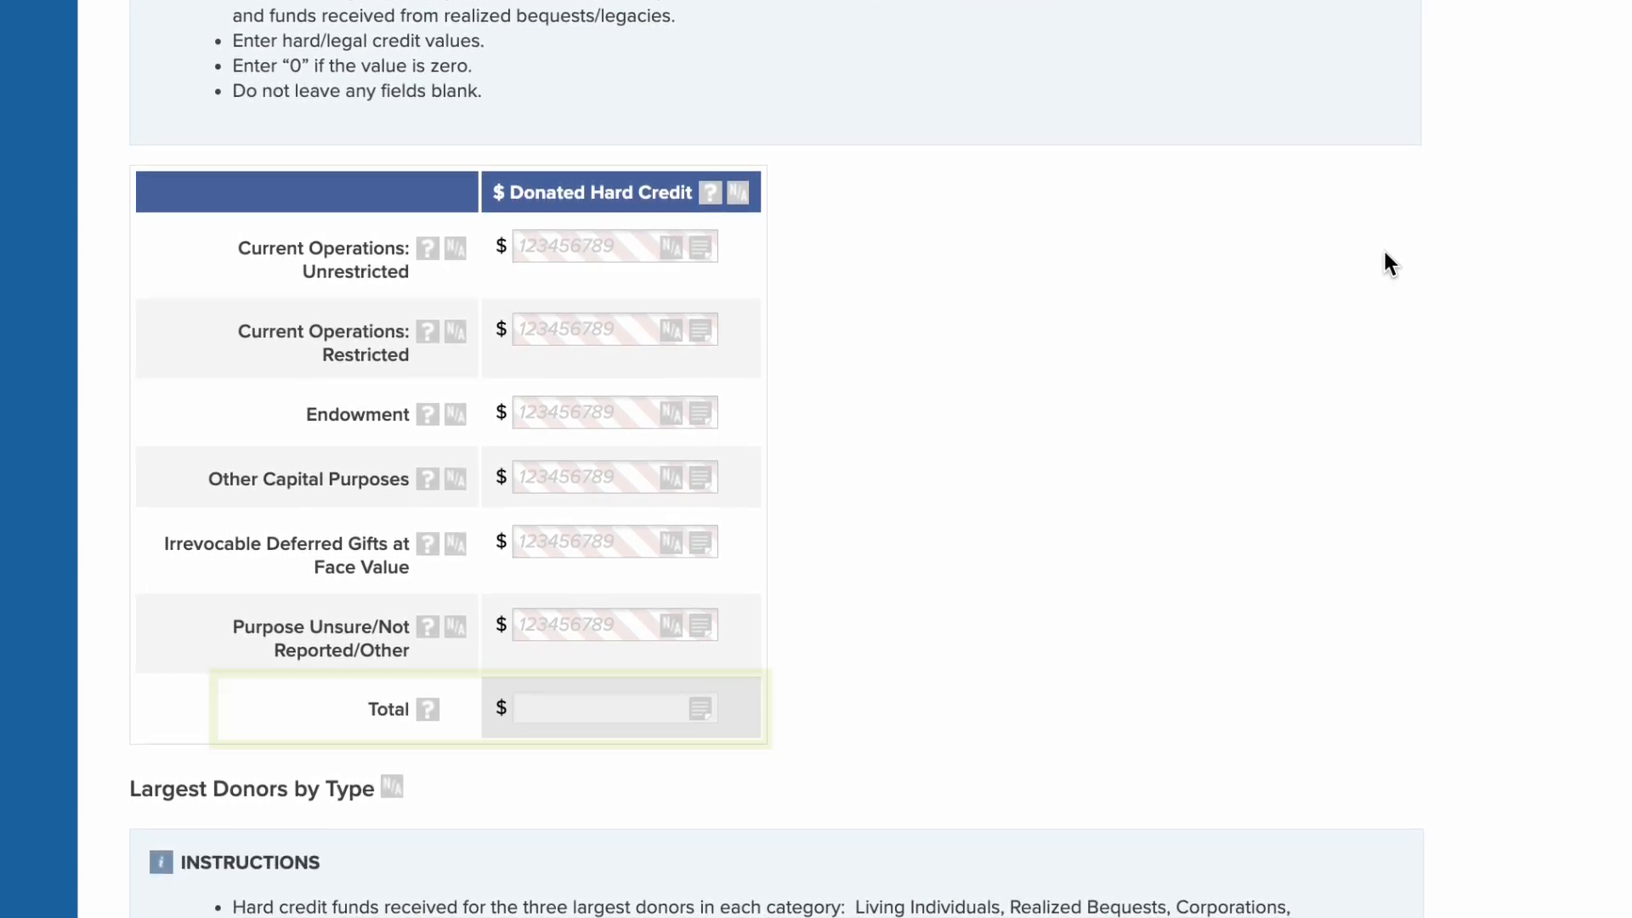
pyautogui.scroll(-12, 1383, 247)
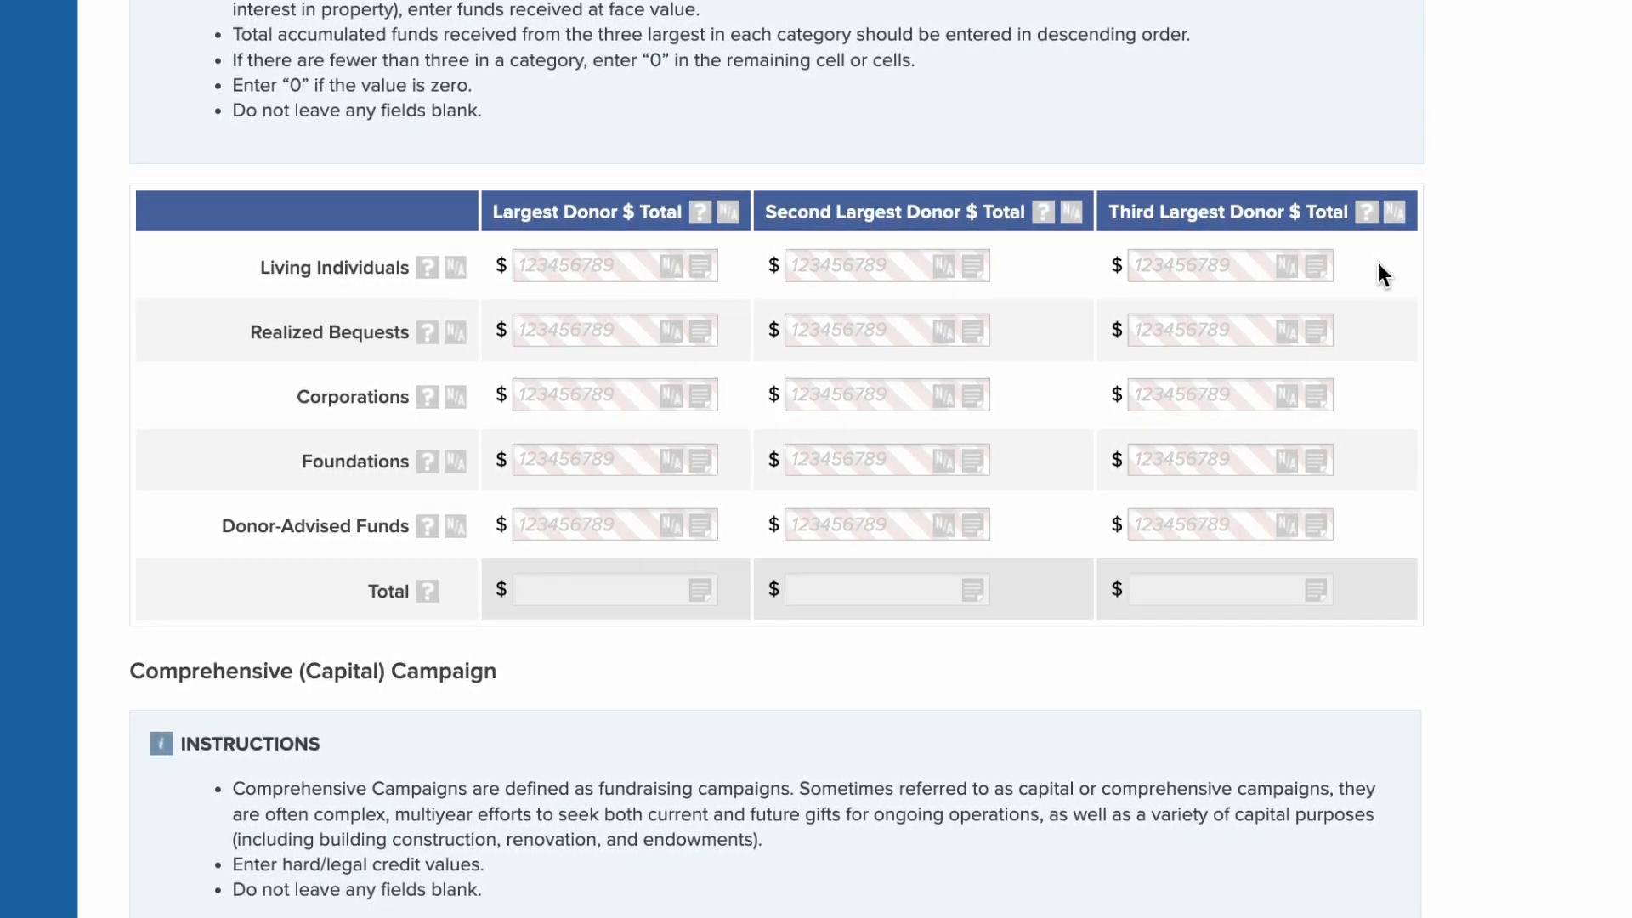
pyautogui.scroll(-5, 1379, 274)
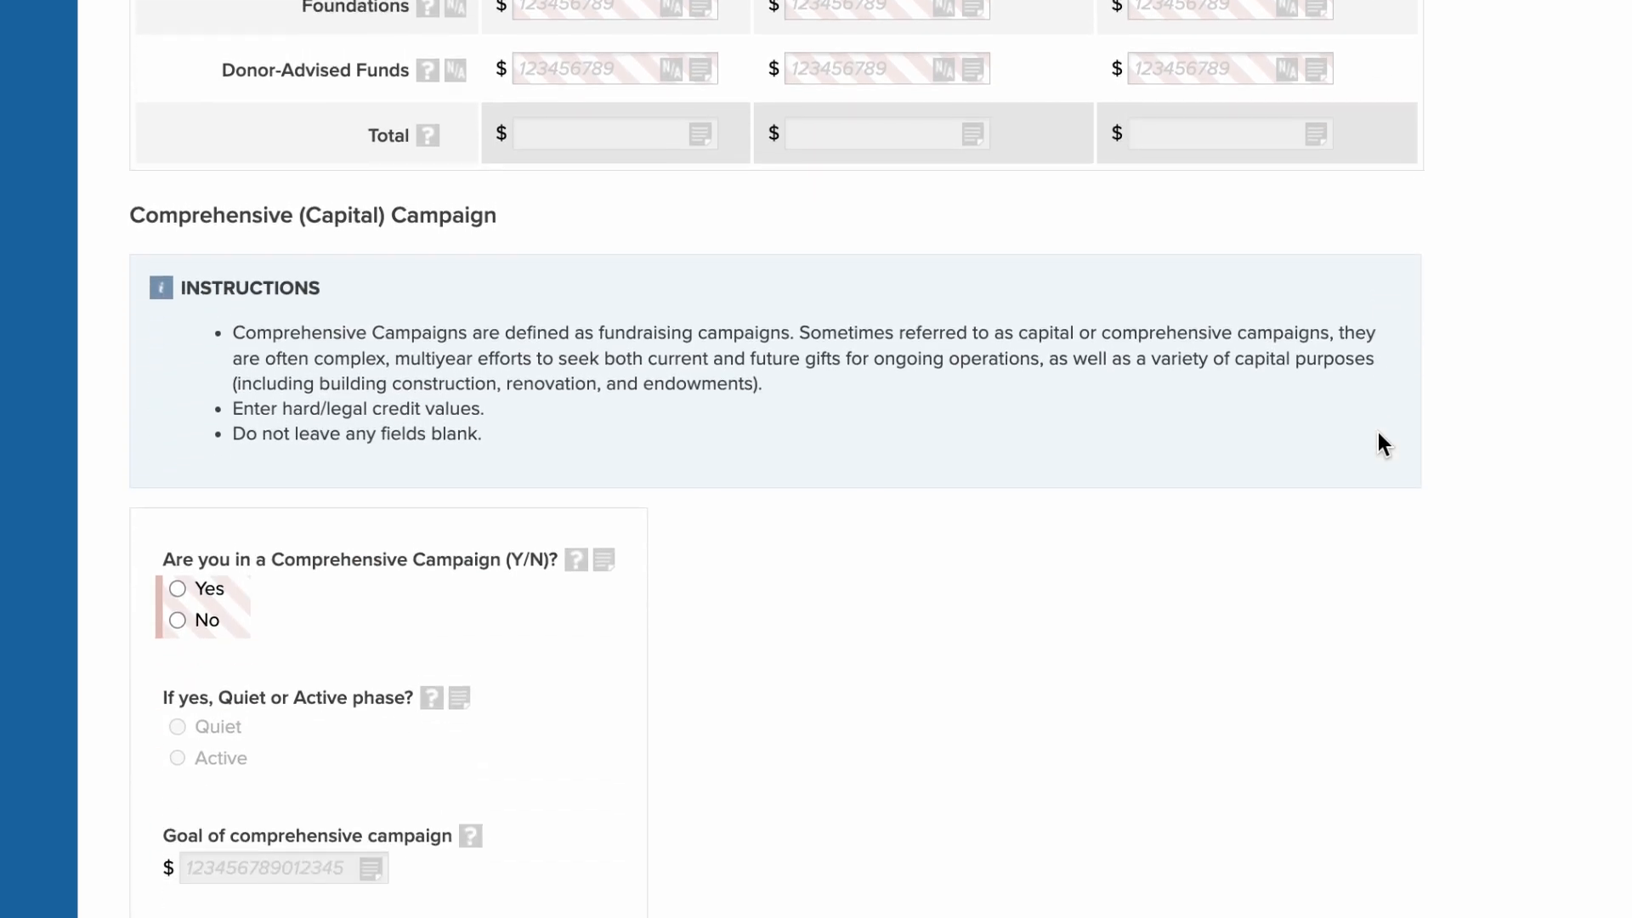
pyautogui.scroll(-2, 1283, 683)
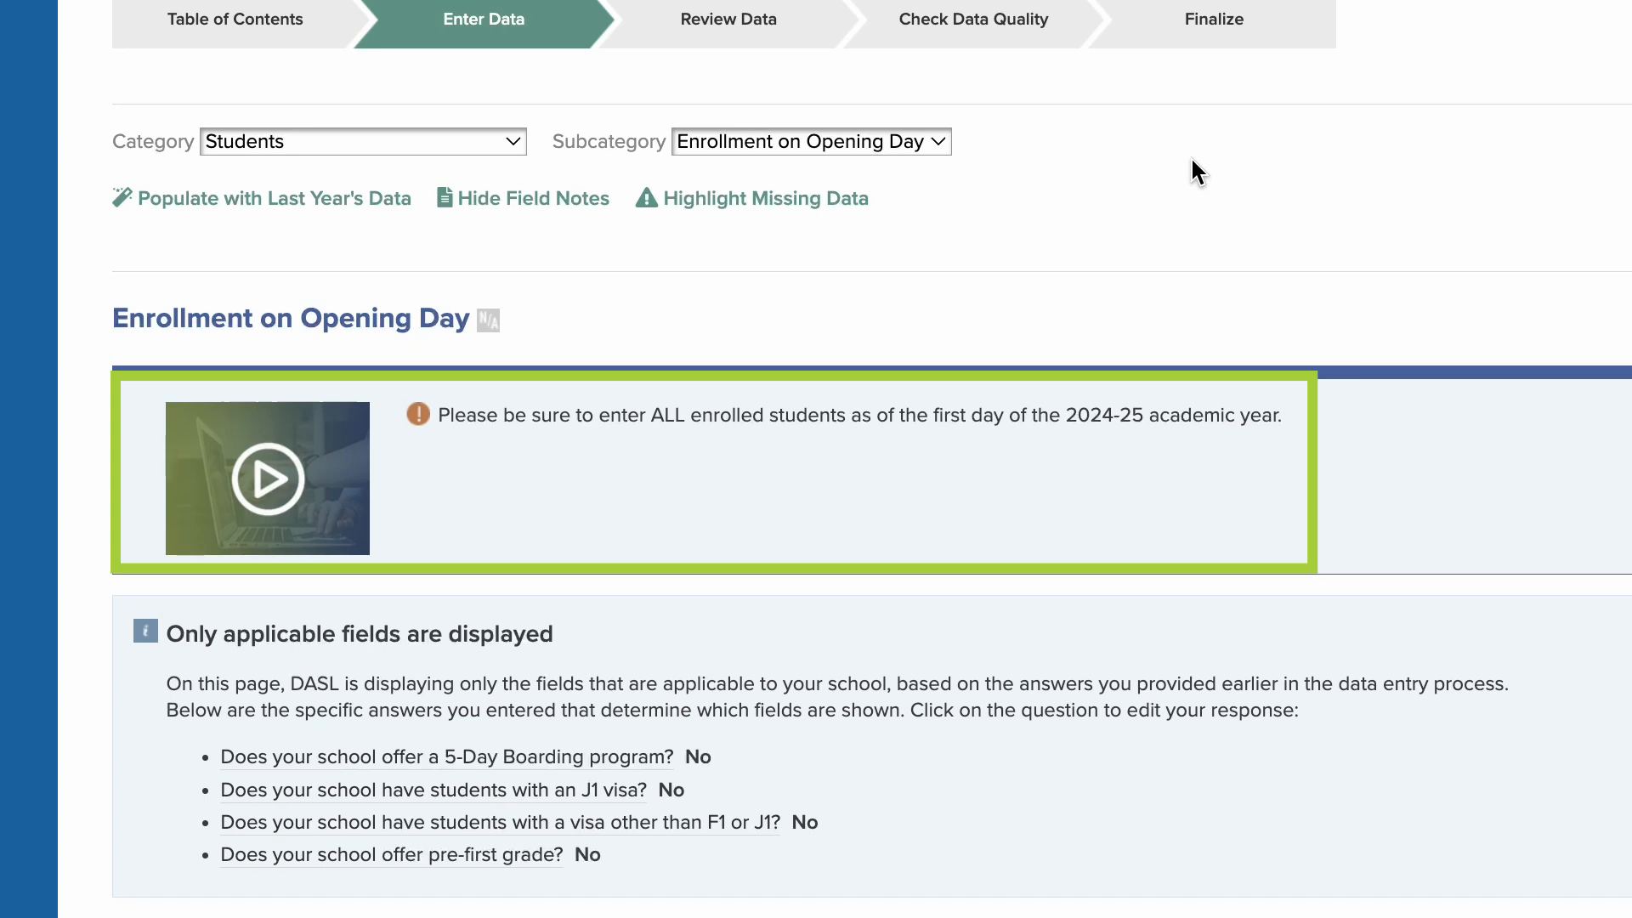
# Step: Look through the Enrollment on Opening Day page's instructions and its preschool, grade, part-time, gender and international student sections
pyautogui.scroll(-6, 1190, 157)
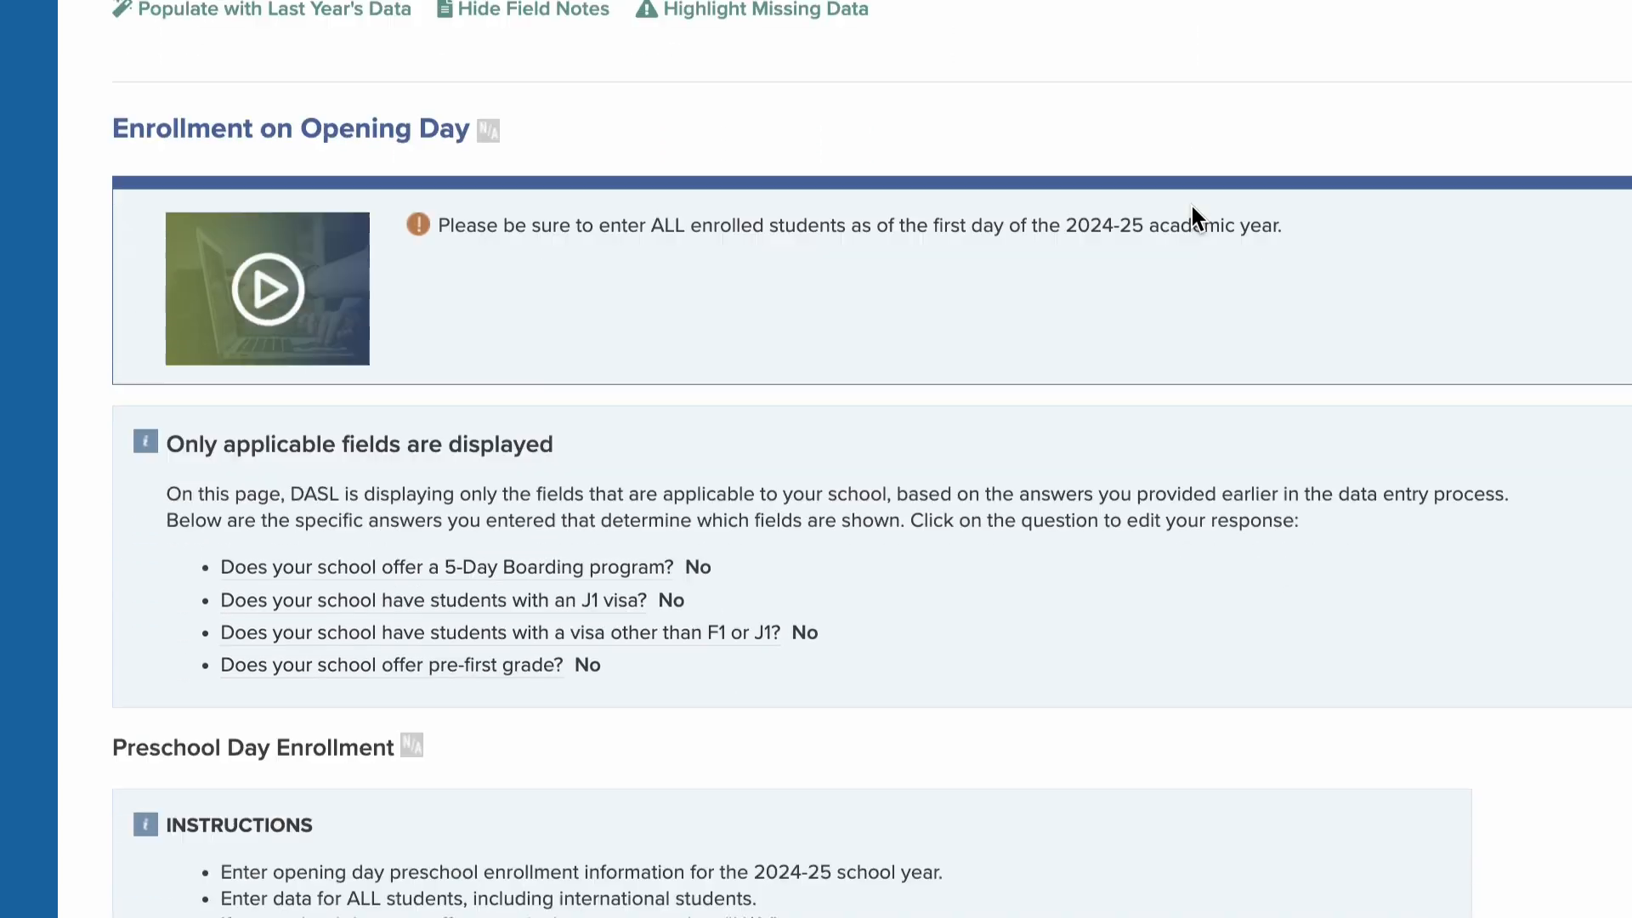
pyautogui.scroll(-1, 1192, 302)
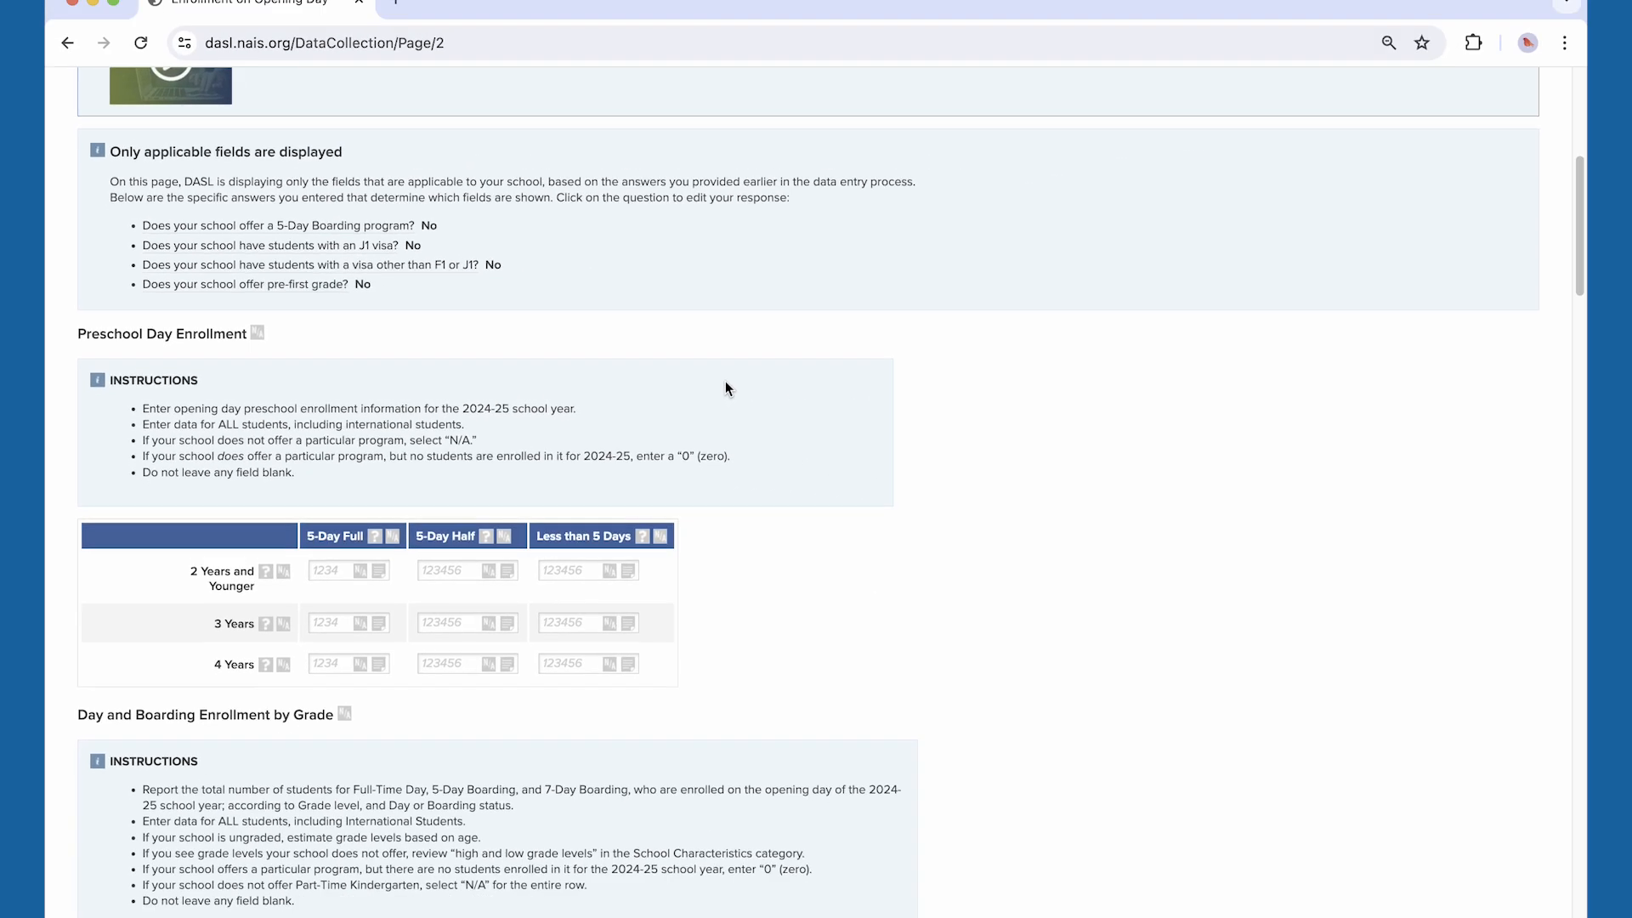
pyautogui.scroll(-8, 725, 386)
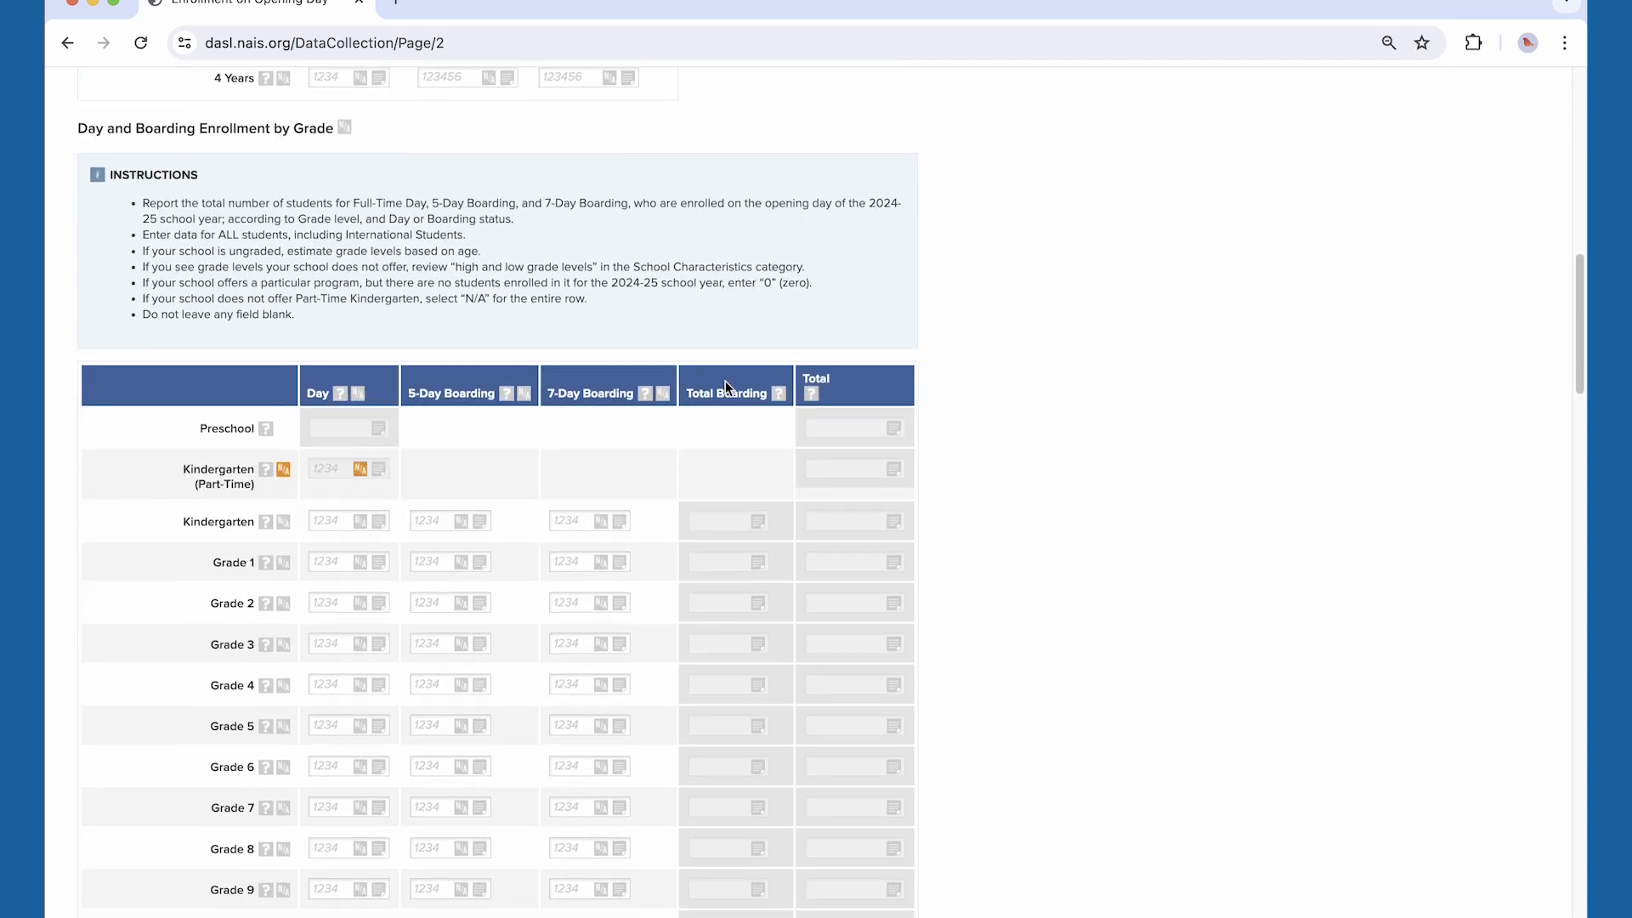
pyautogui.scroll(-11, 726, 387)
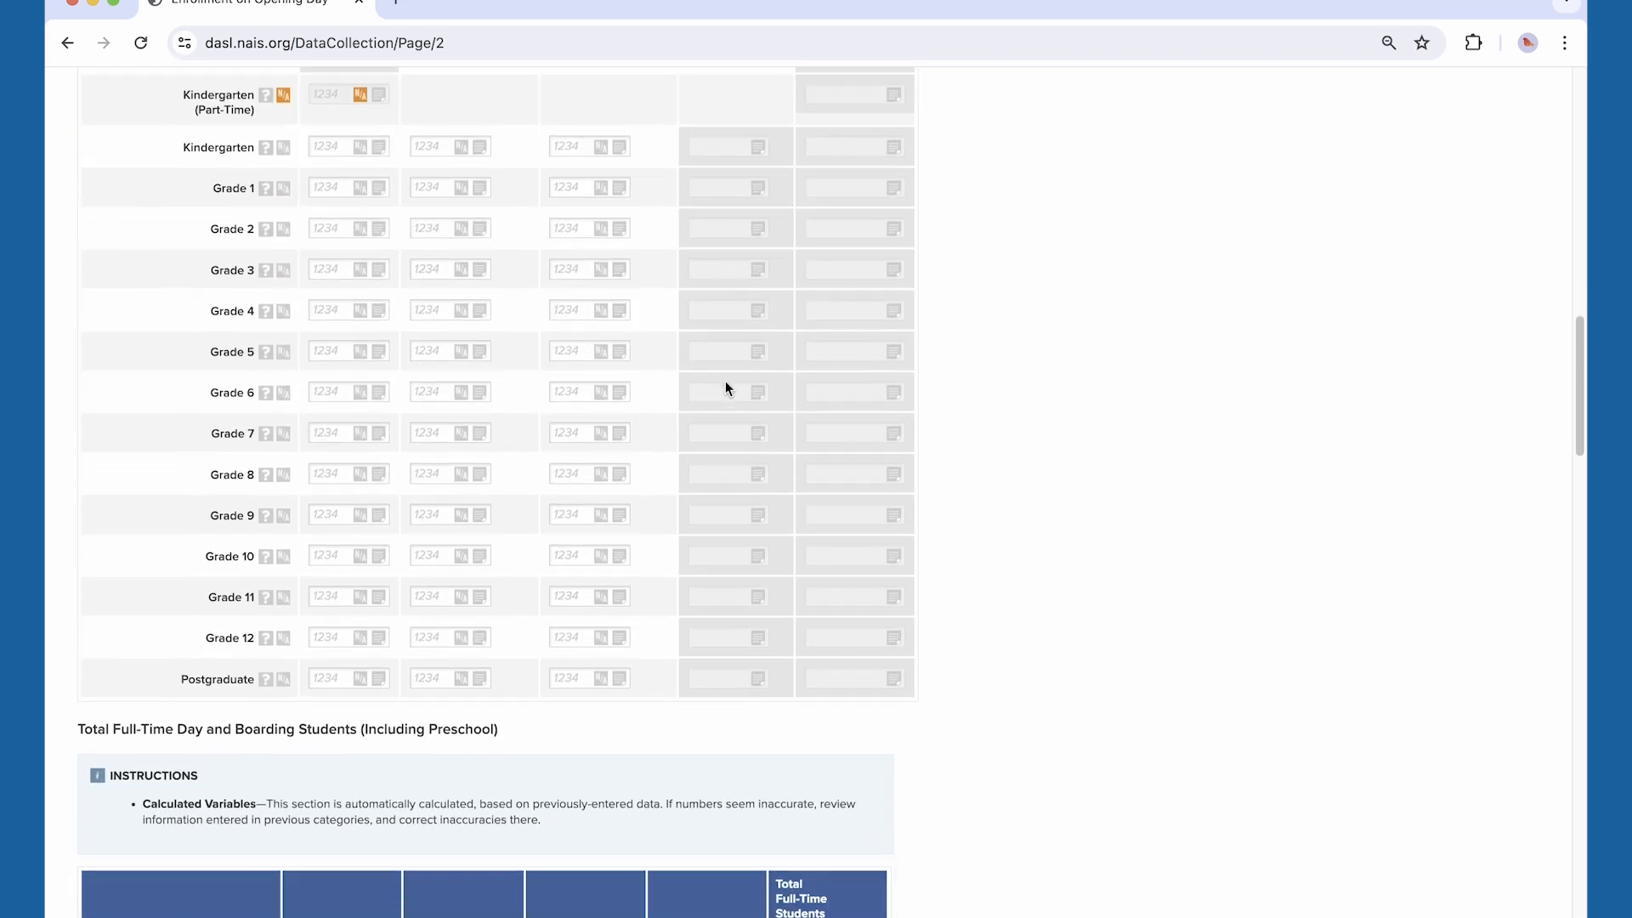
pyautogui.scroll(-12, 726, 386)
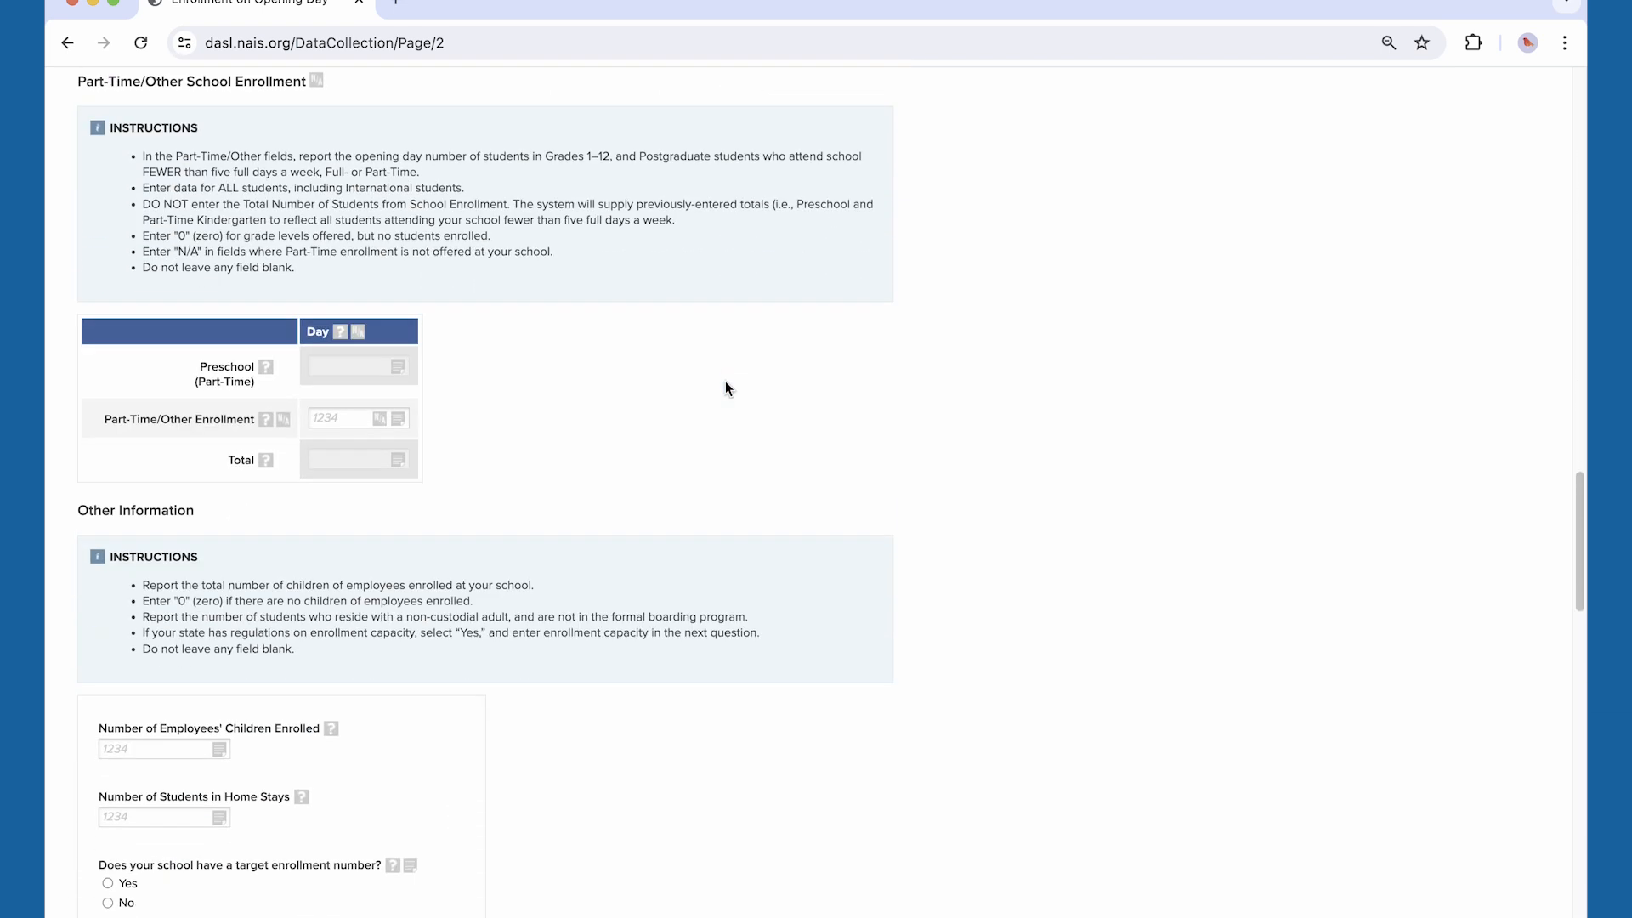
pyautogui.scroll(-11, 726, 387)
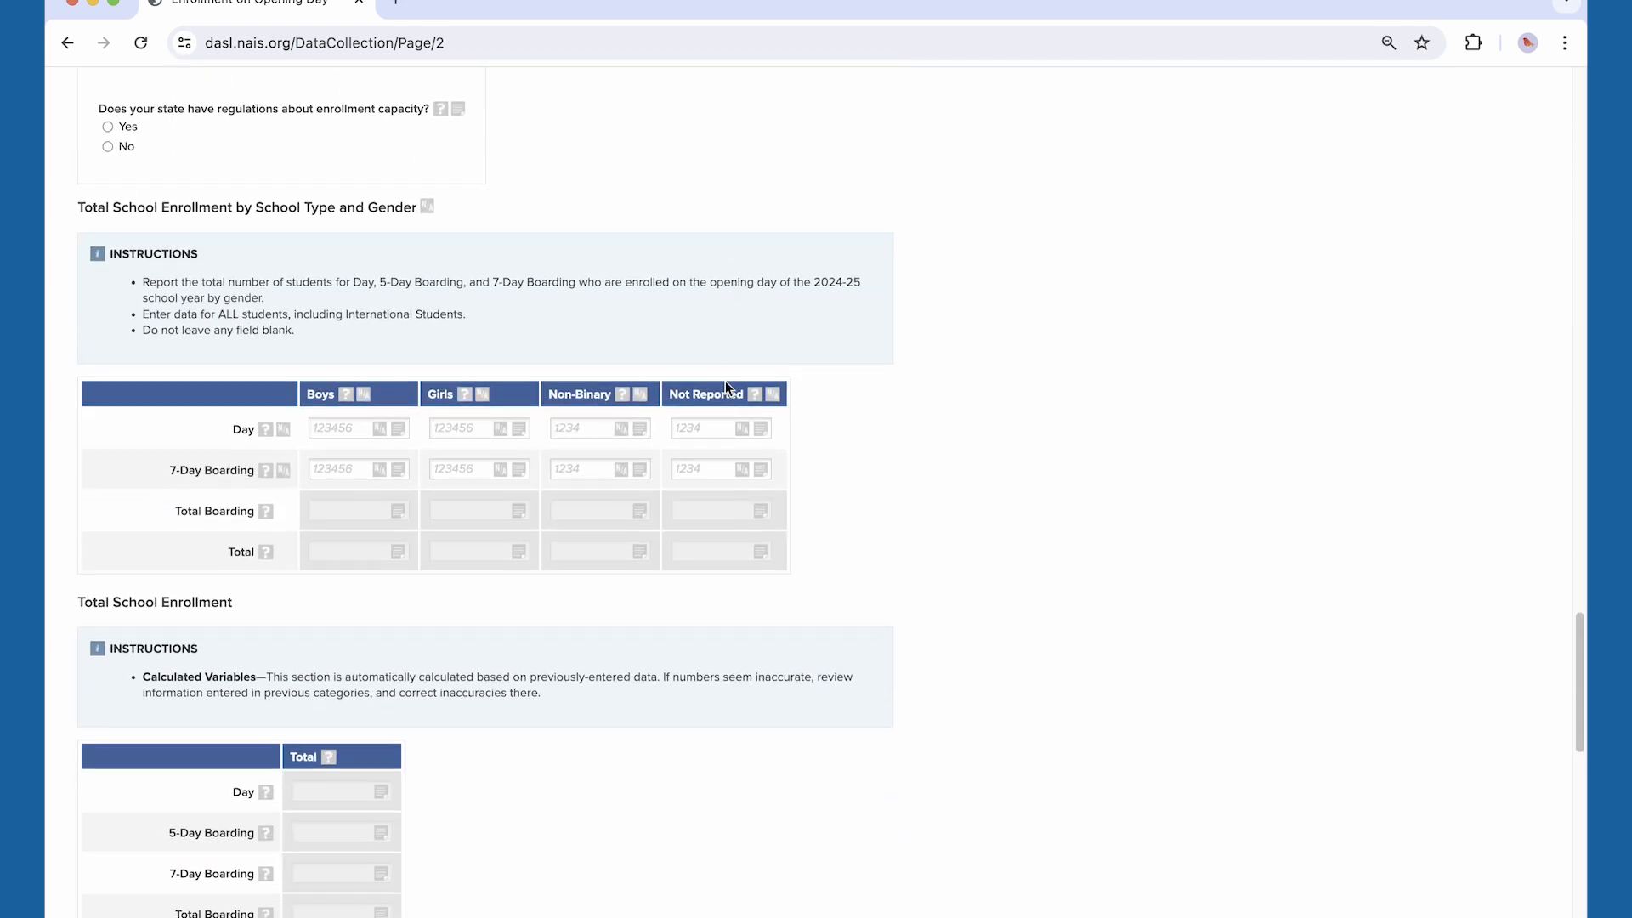
pyautogui.scroll(-1, 726, 387)
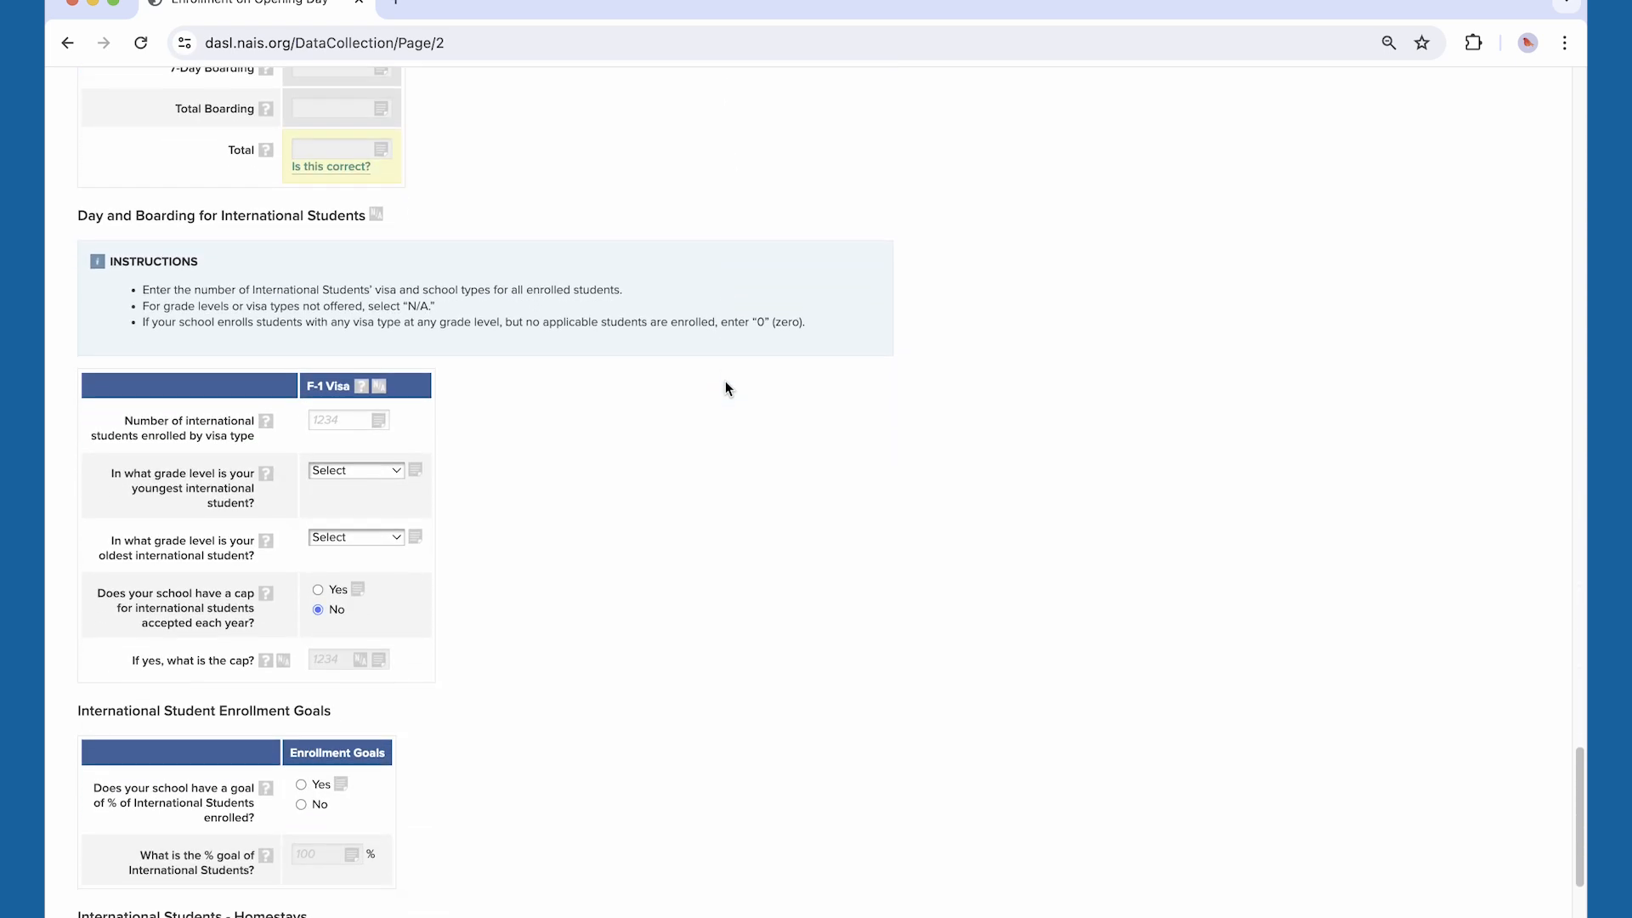
pyautogui.scroll(9, 725, 387)
pyautogui.scroll(18, 726, 386)
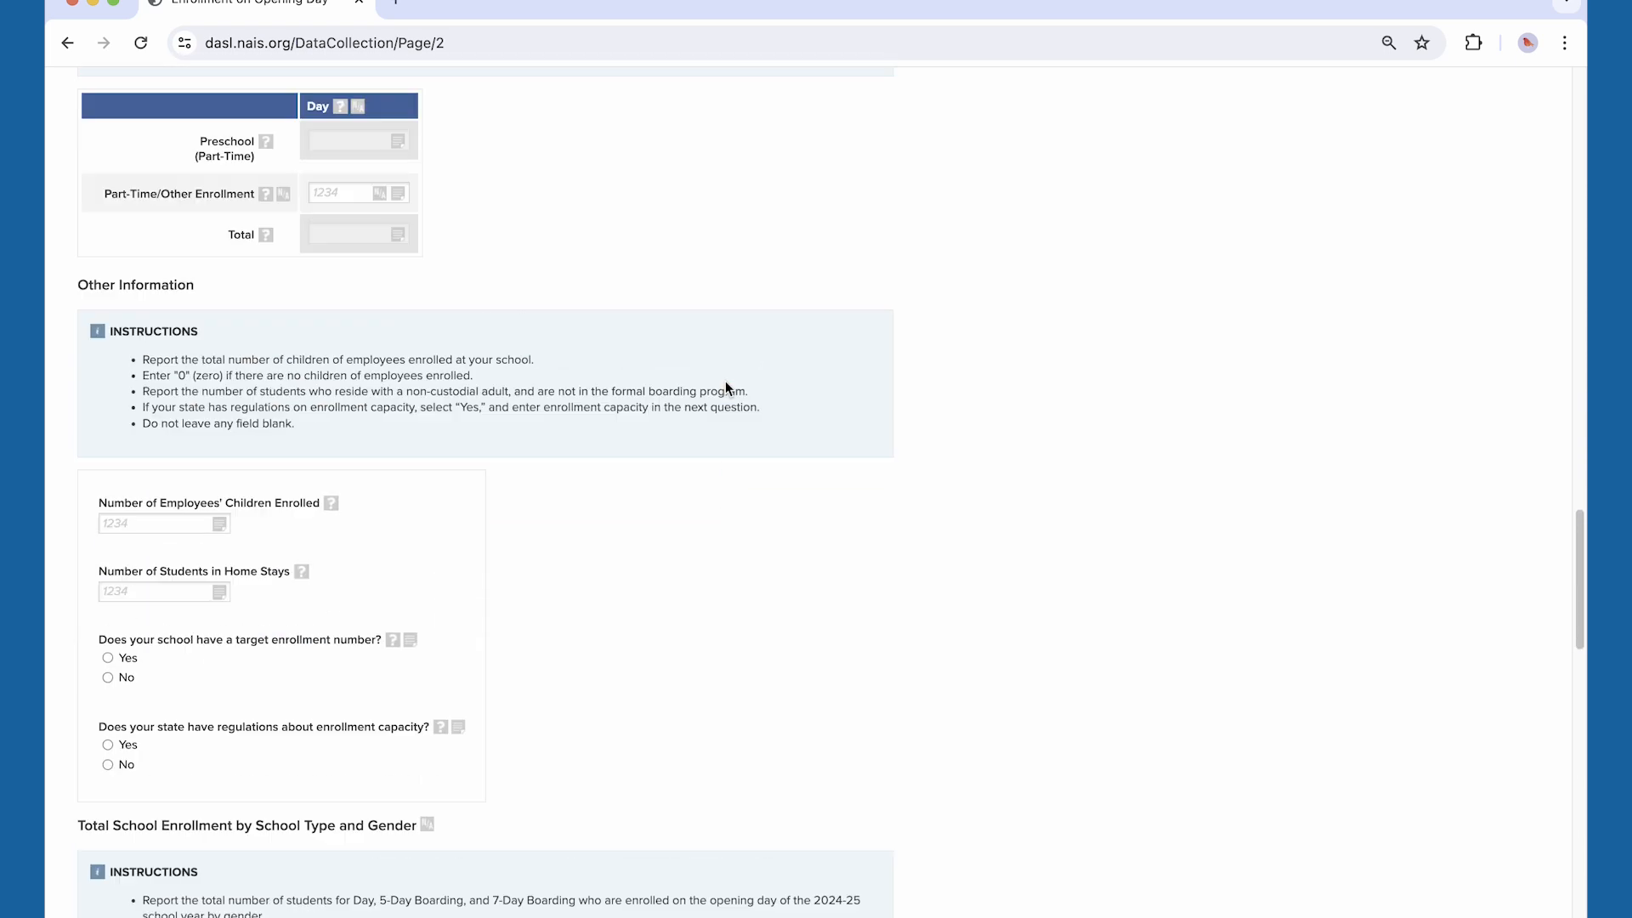
pyautogui.scroll(20, 726, 399)
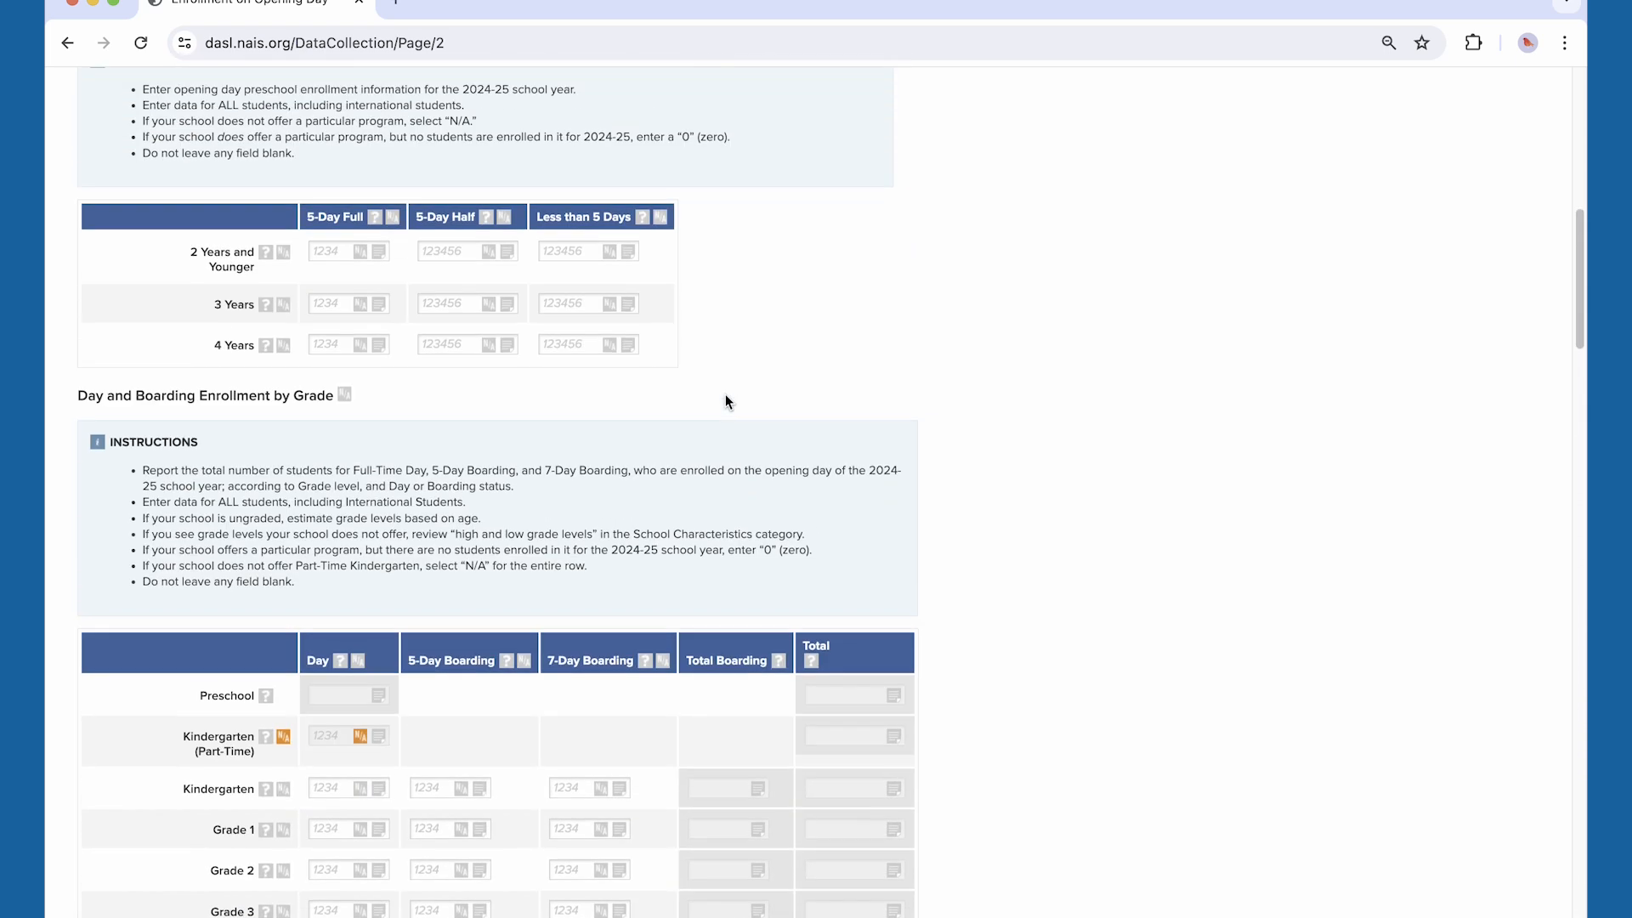
pyautogui.scroll(2, 726, 399)
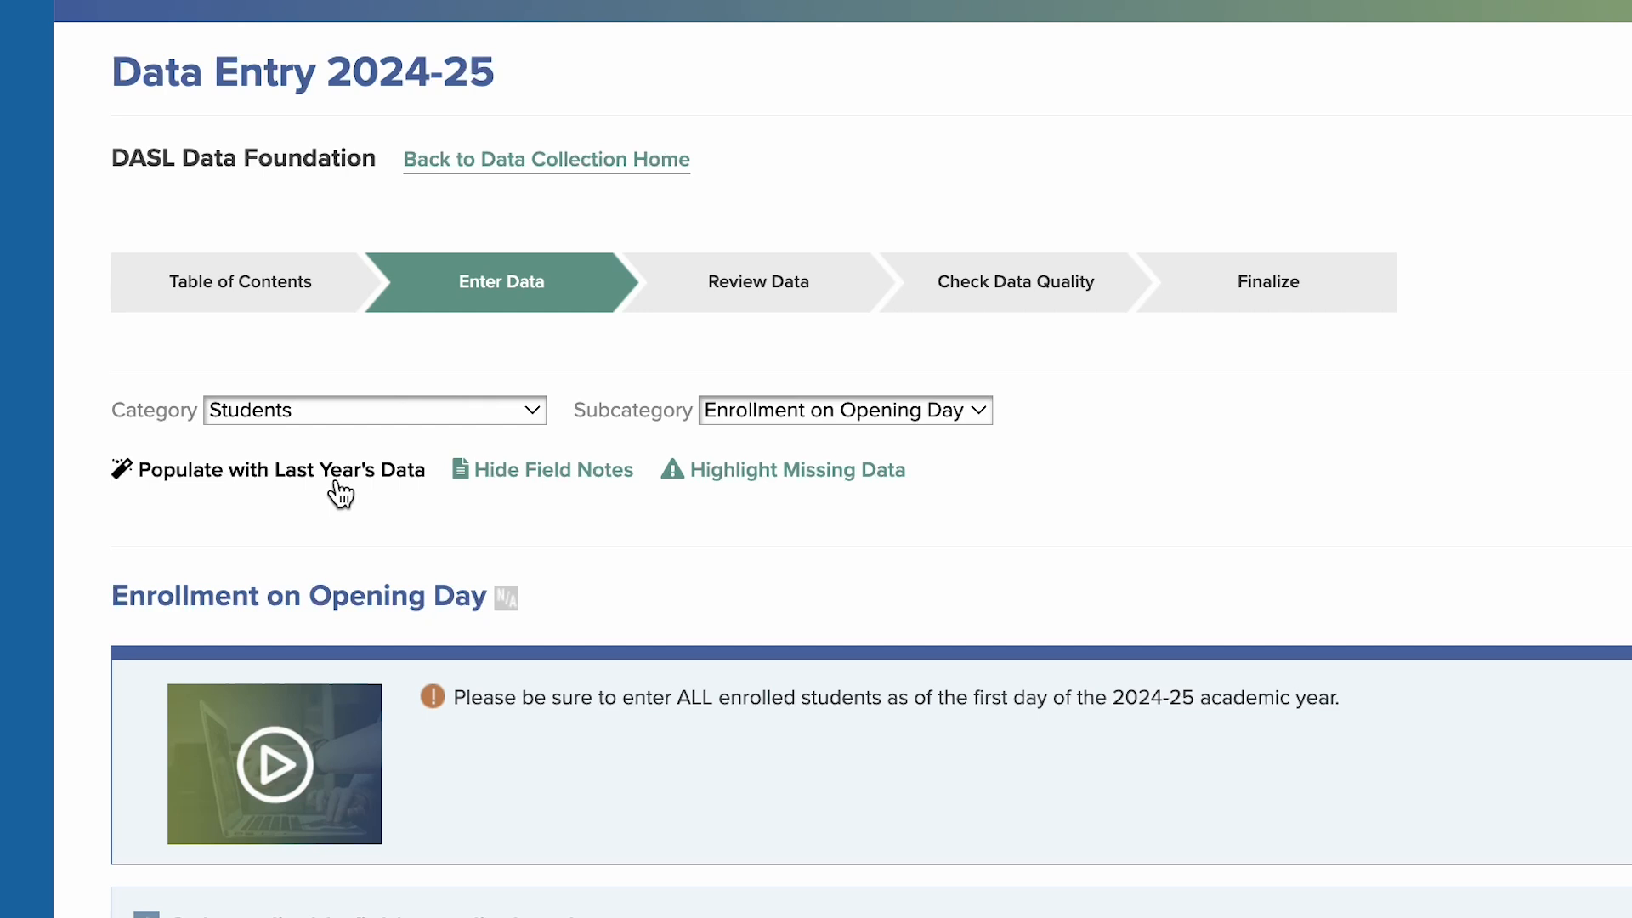
# Step: Add the note "No longer accepting less than 5 days" to the Less than 5 Days field for 2 Years and Younger
pyautogui.scroll(-12, 527, 510)
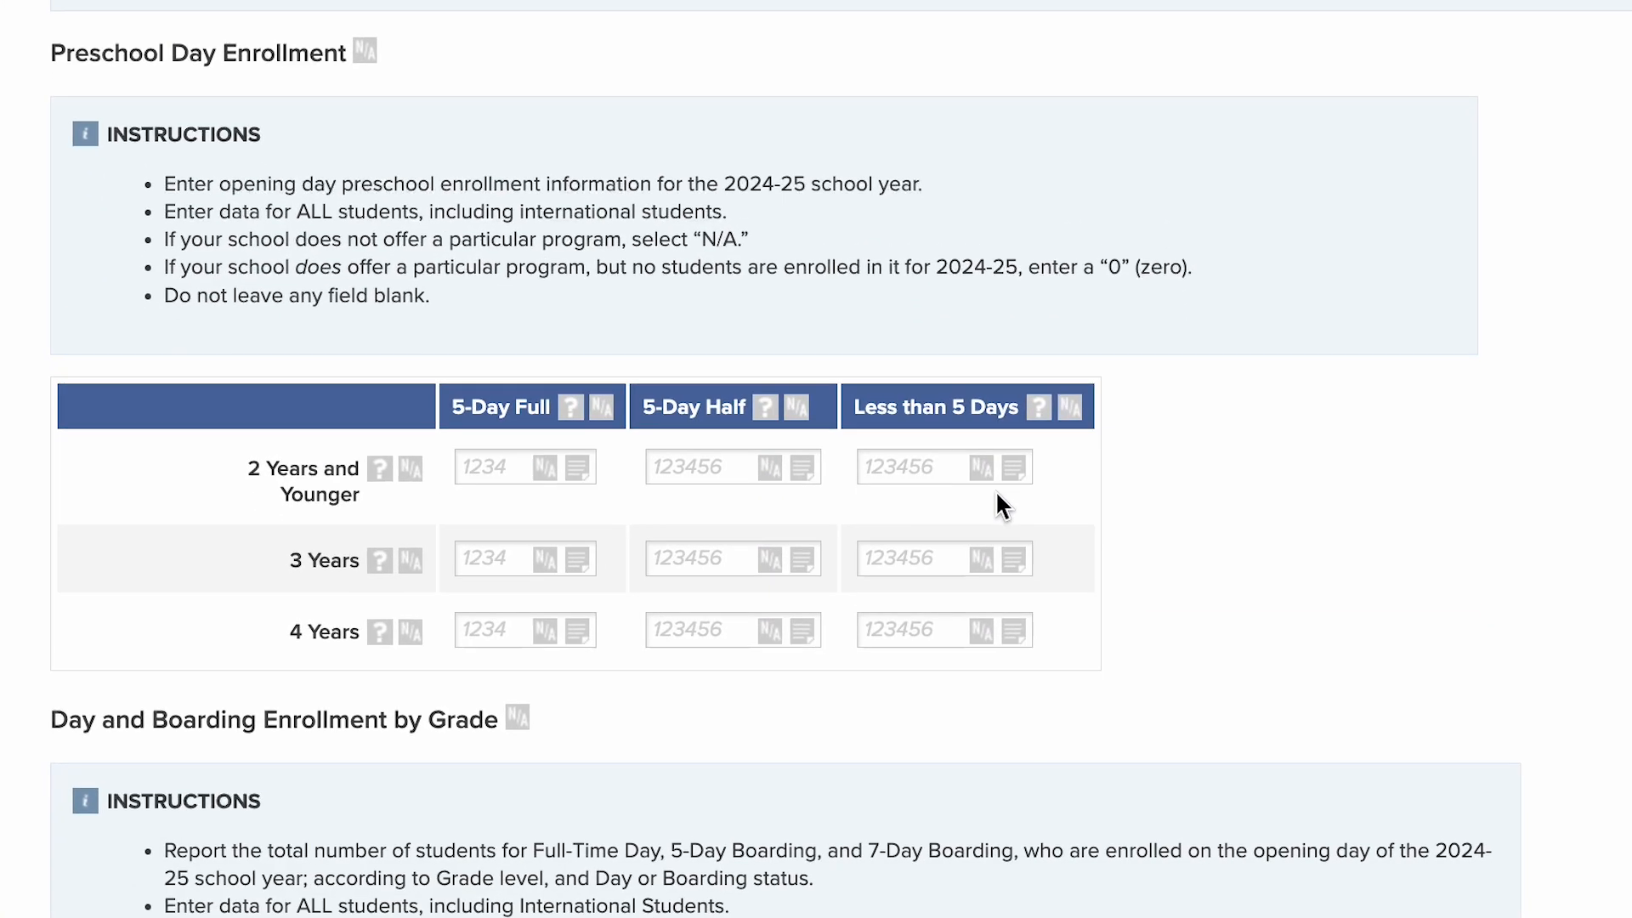
pyautogui.click(1024, 593)
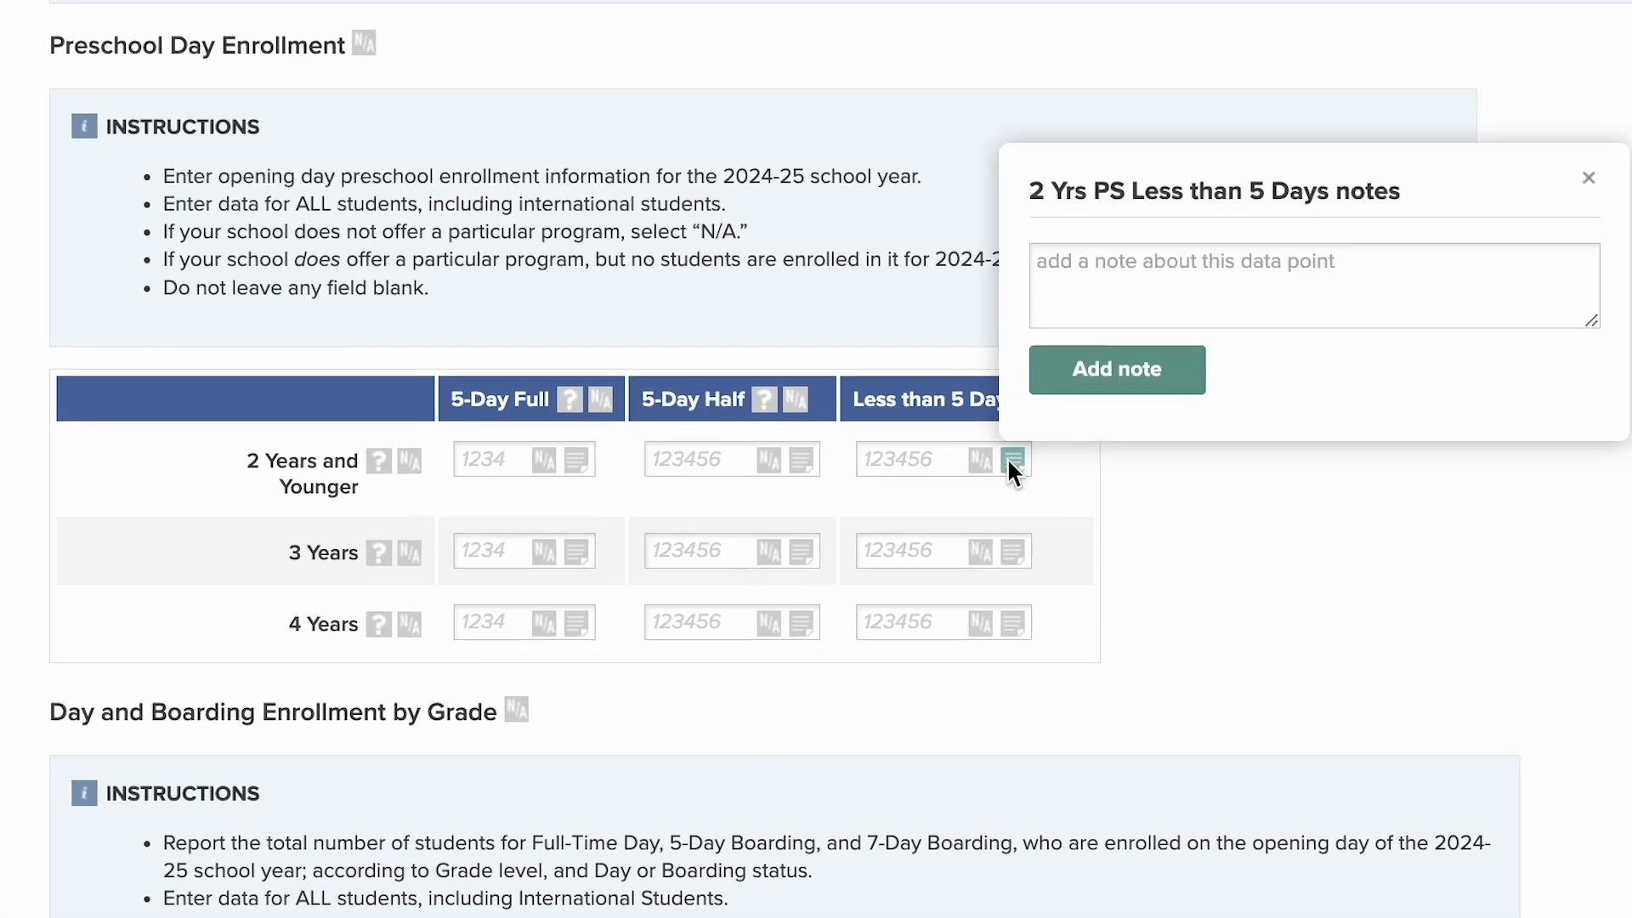
pyautogui.click(1094, 295)
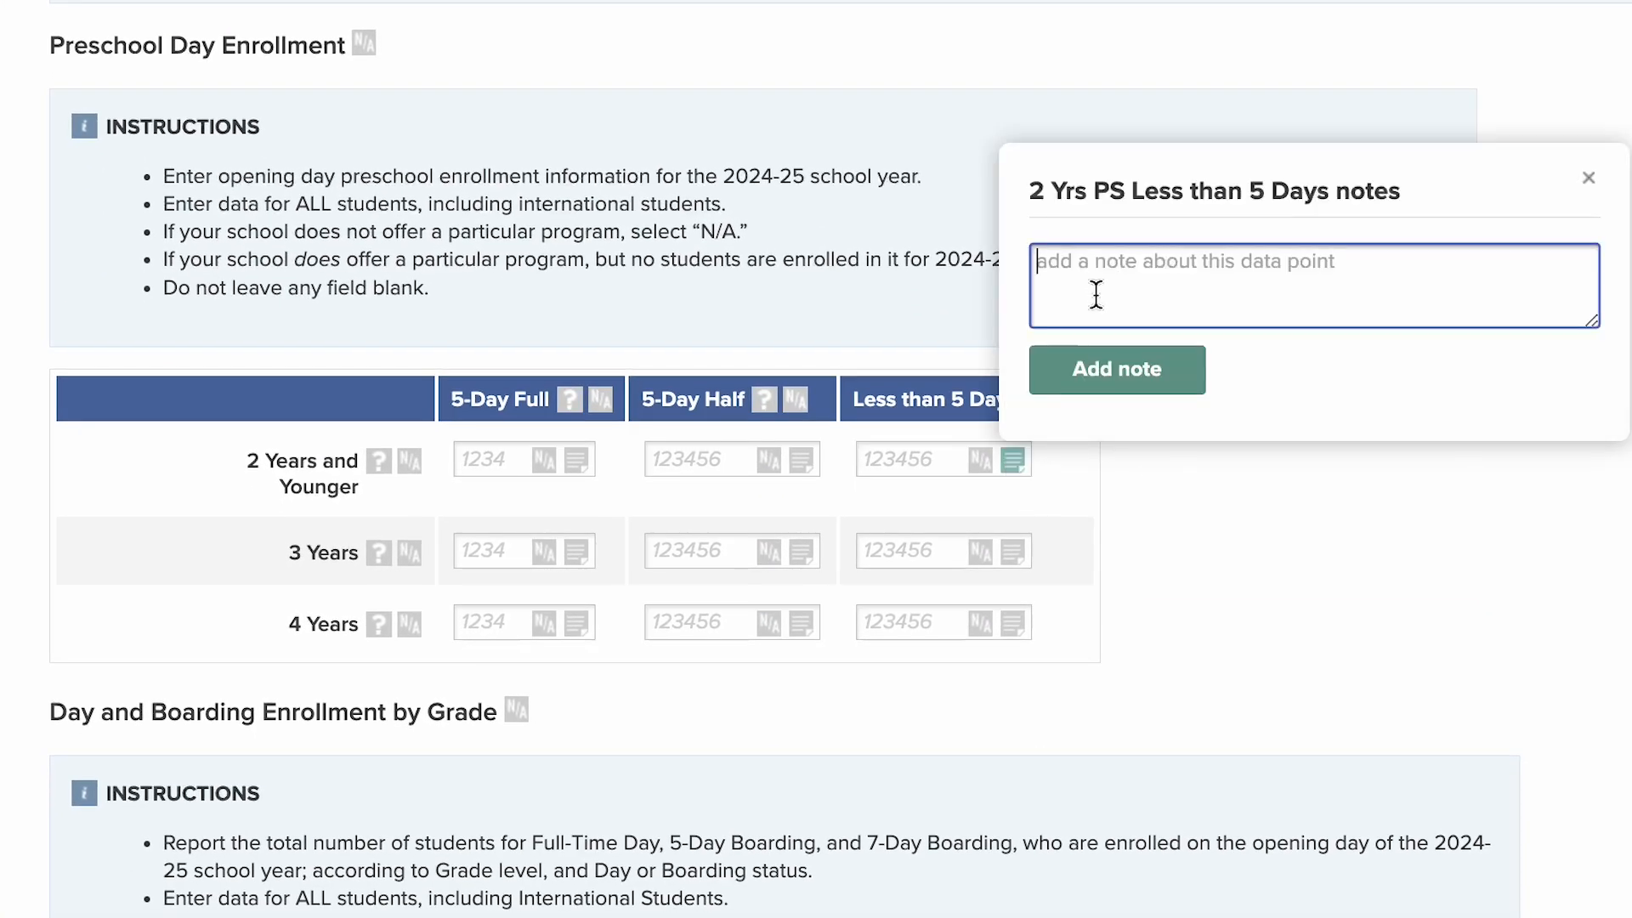
pyautogui.write('No longer acc')
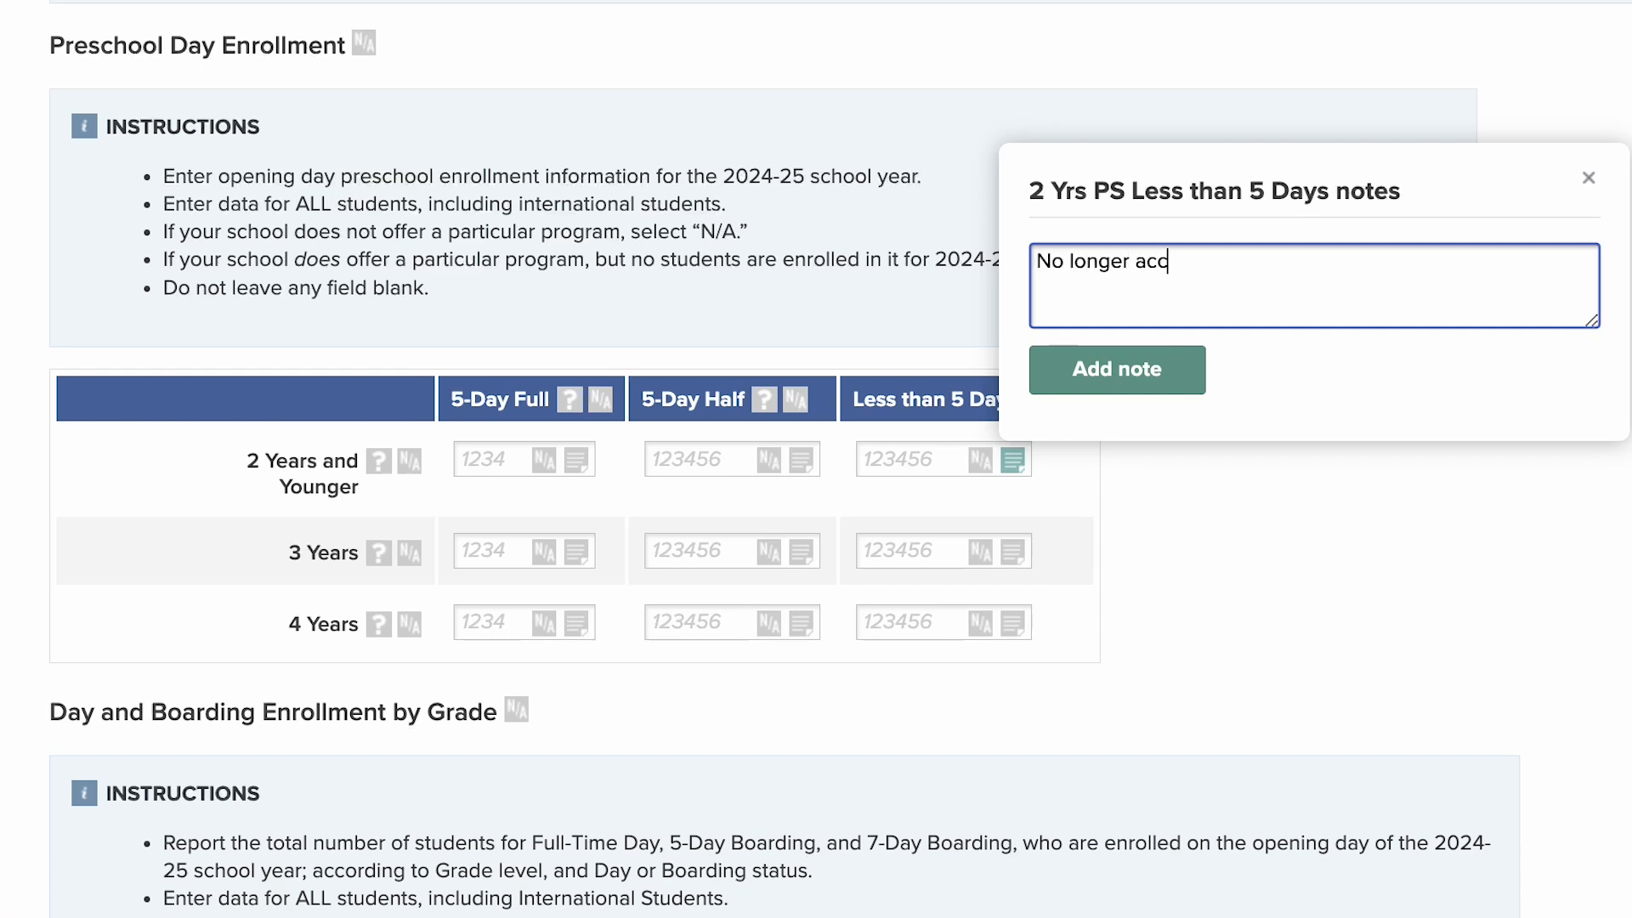
pyautogui.write('epting less than 5 days')
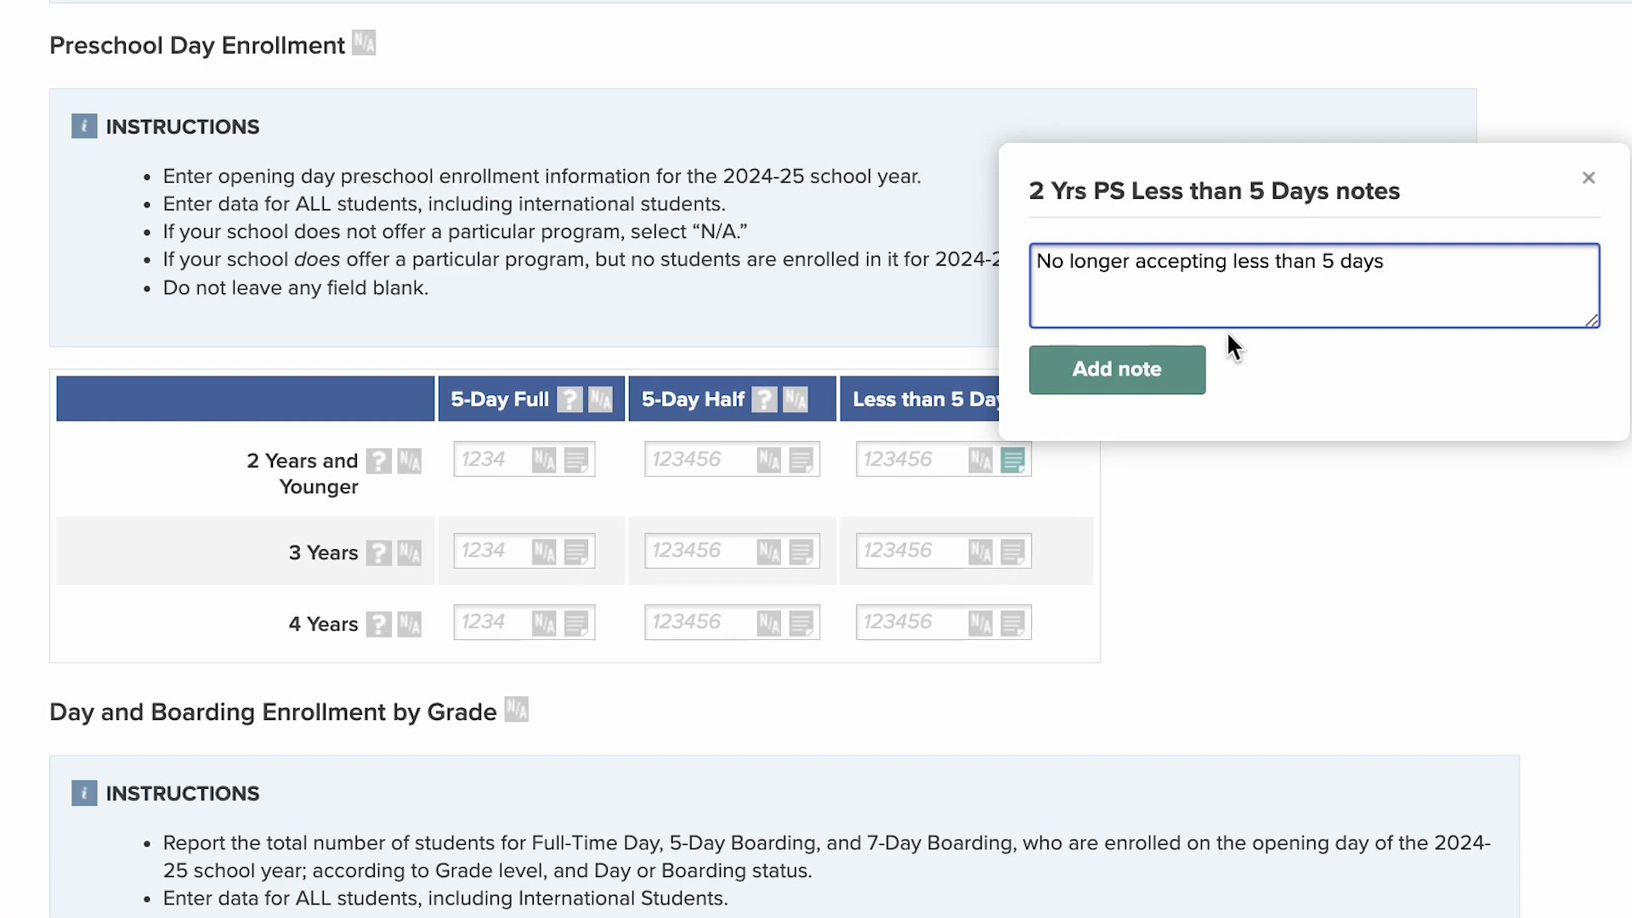
pyautogui.click(1185, 387)
# Step: Open Update School Data and check the available From Year and To Year choices
pyautogui.scroll(15, 1201, 498)
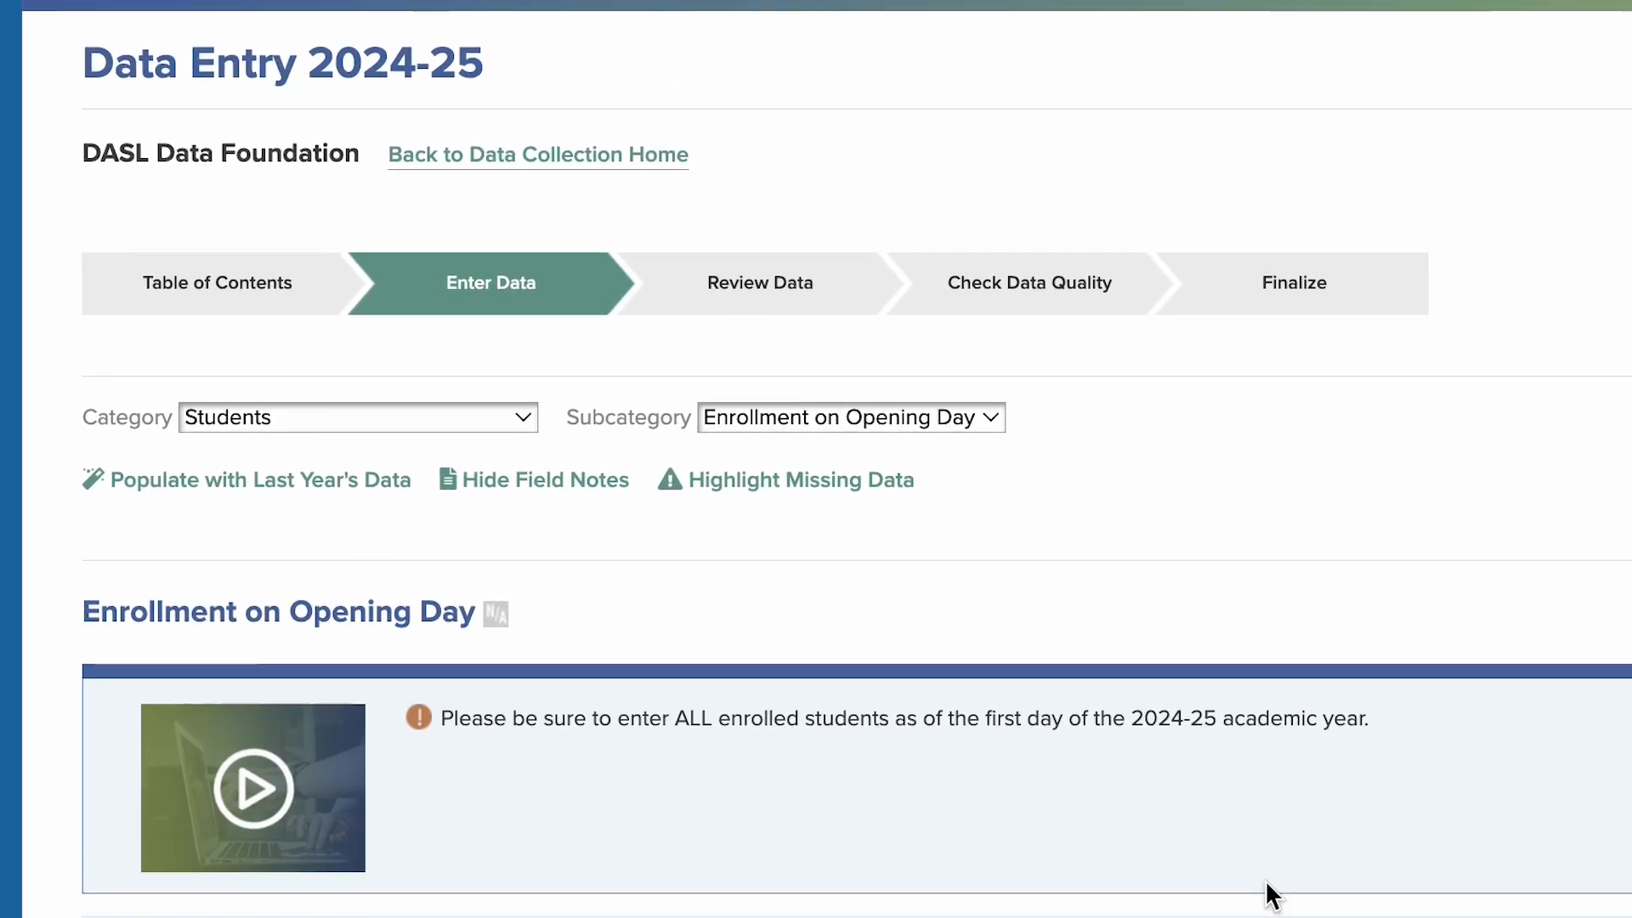
pyautogui.moveTo(905, 42)
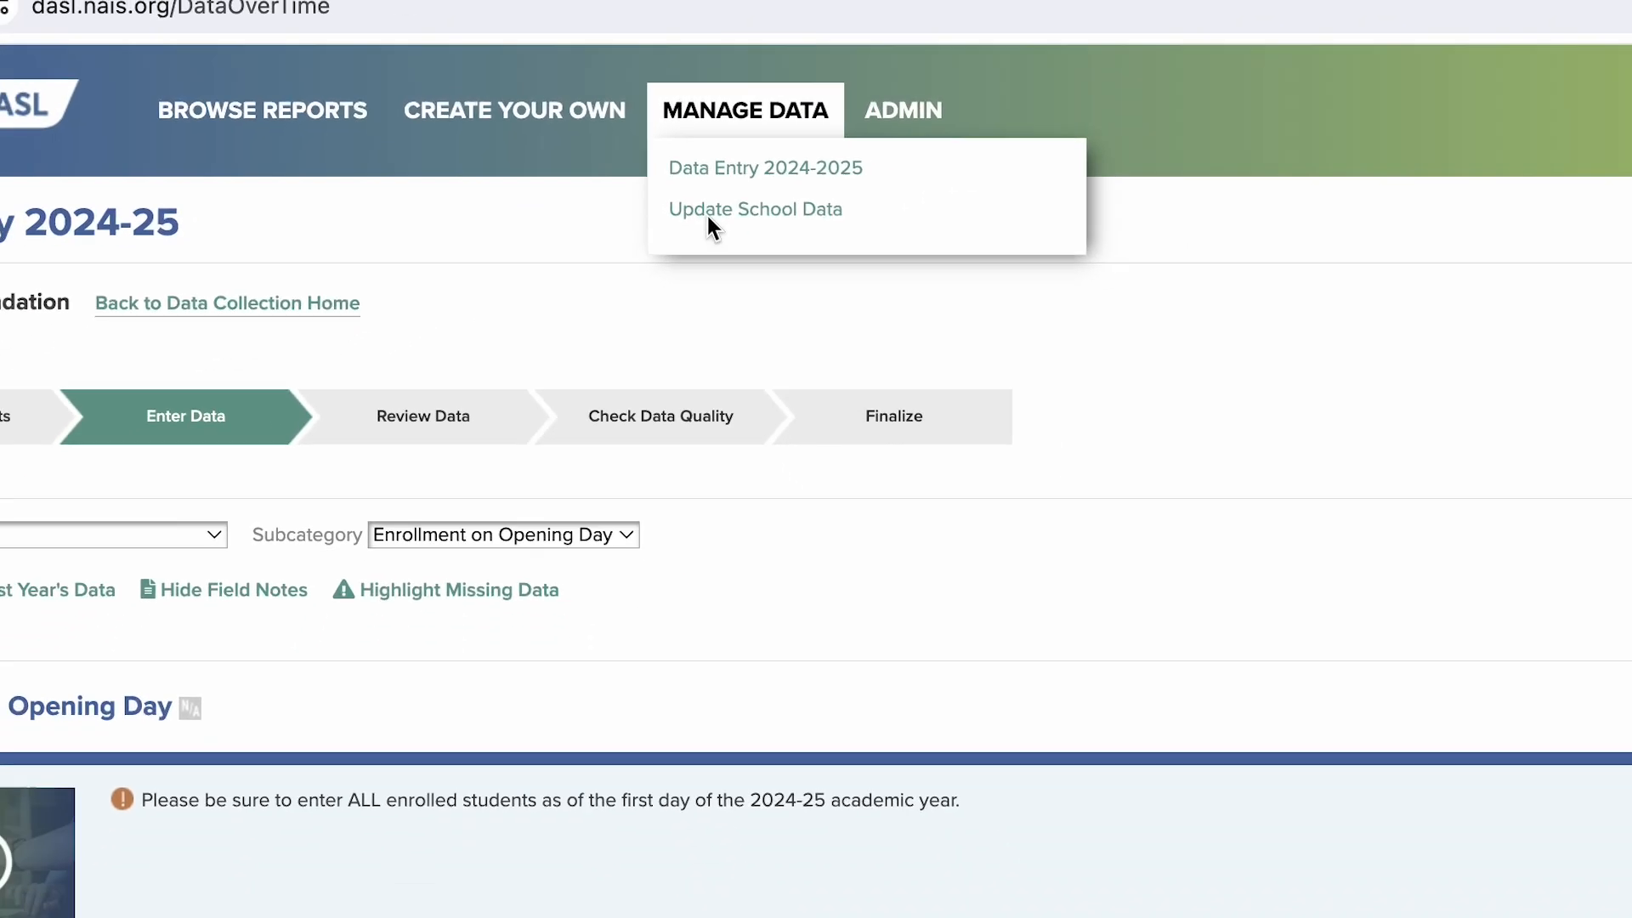
pyautogui.click(756, 246)
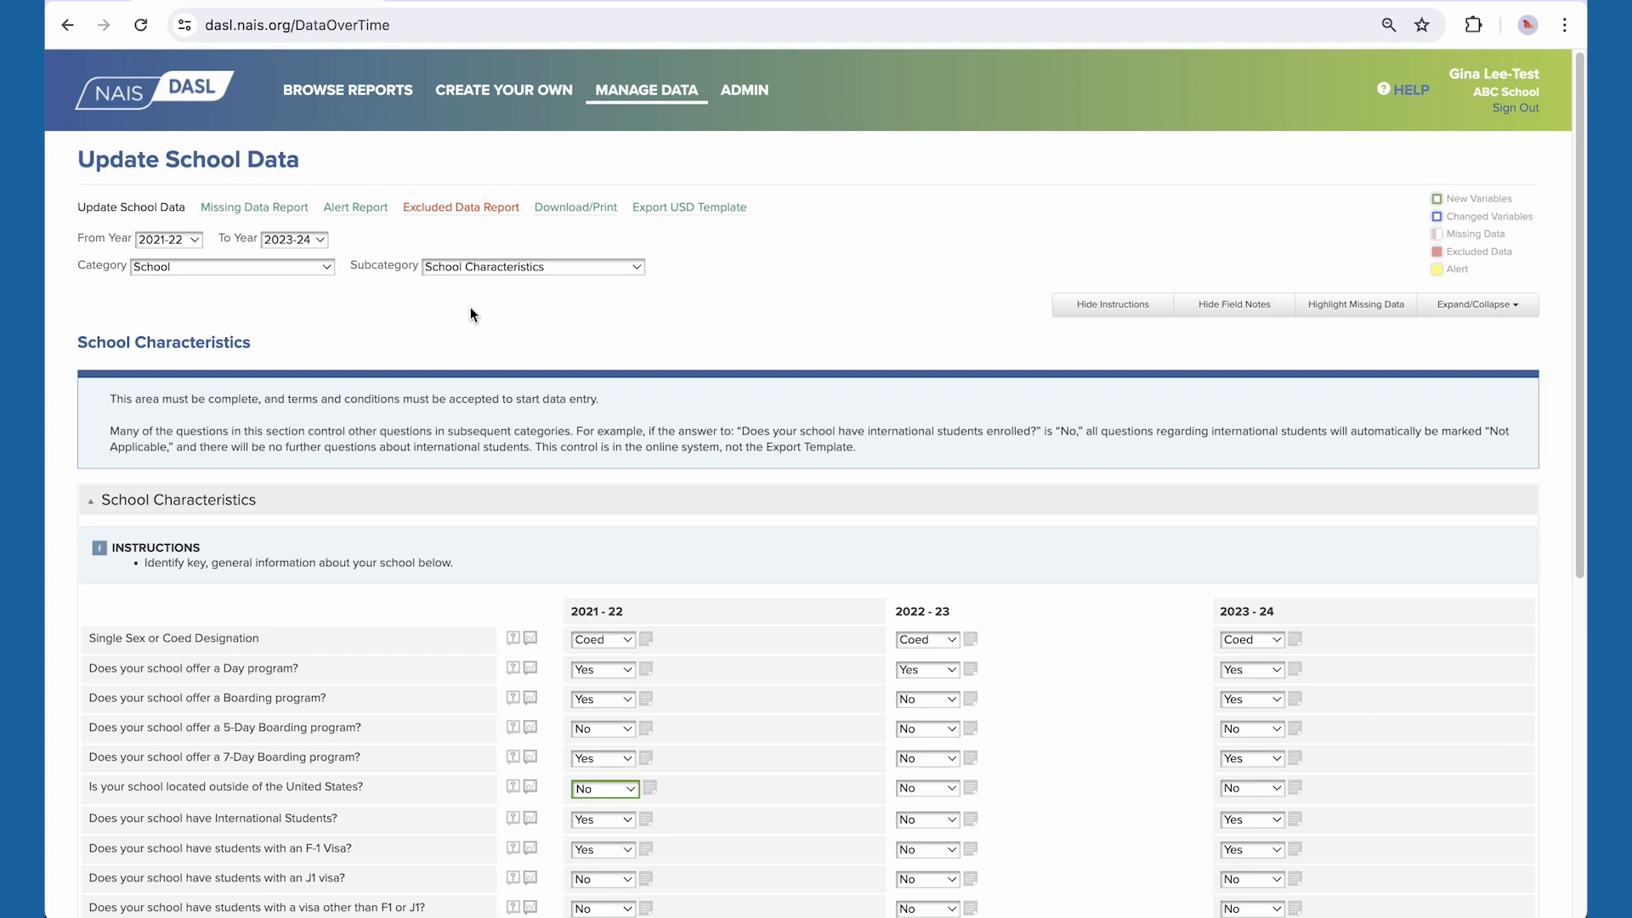
pyautogui.click(195, 241)
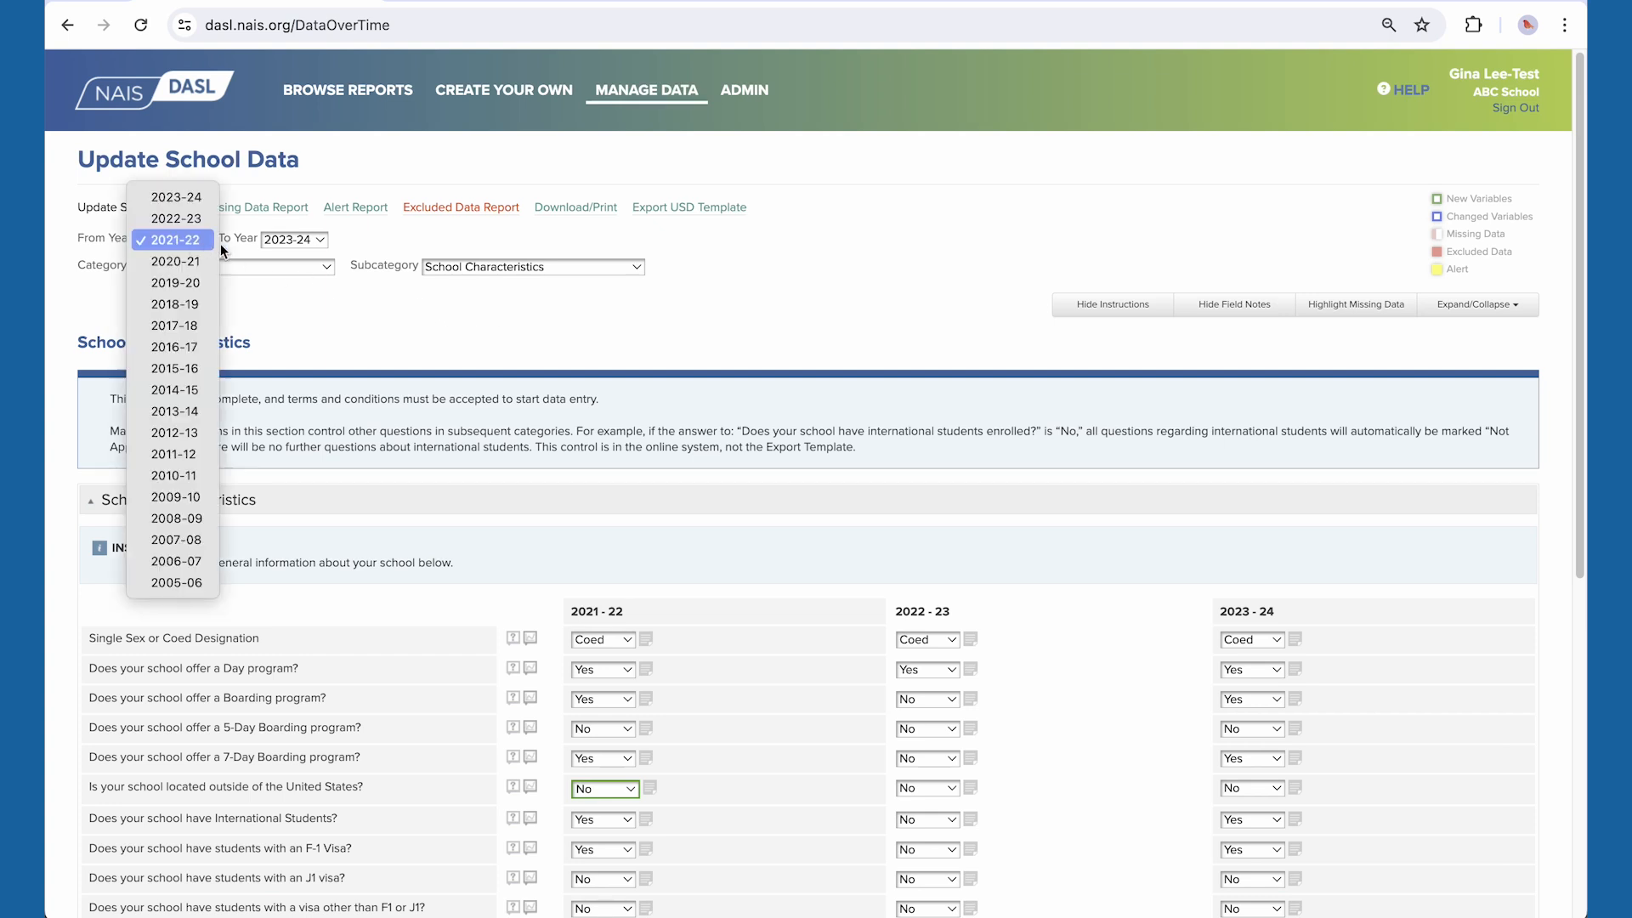
pyautogui.click(213, 242)
pyautogui.click(289, 242)
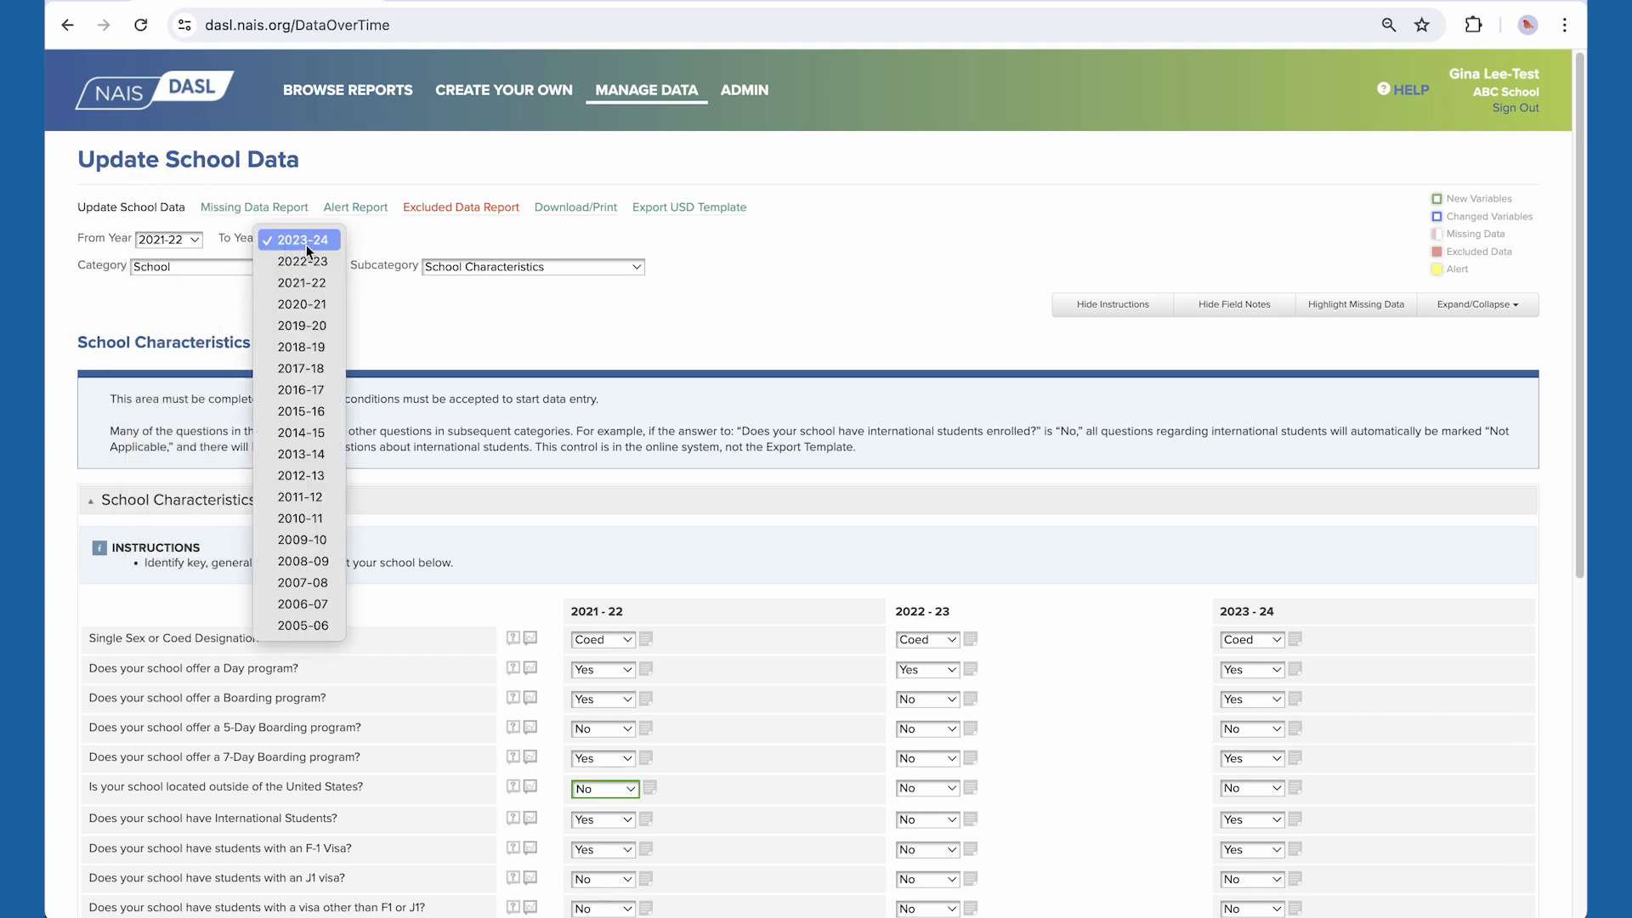
pyautogui.click(379, 231)
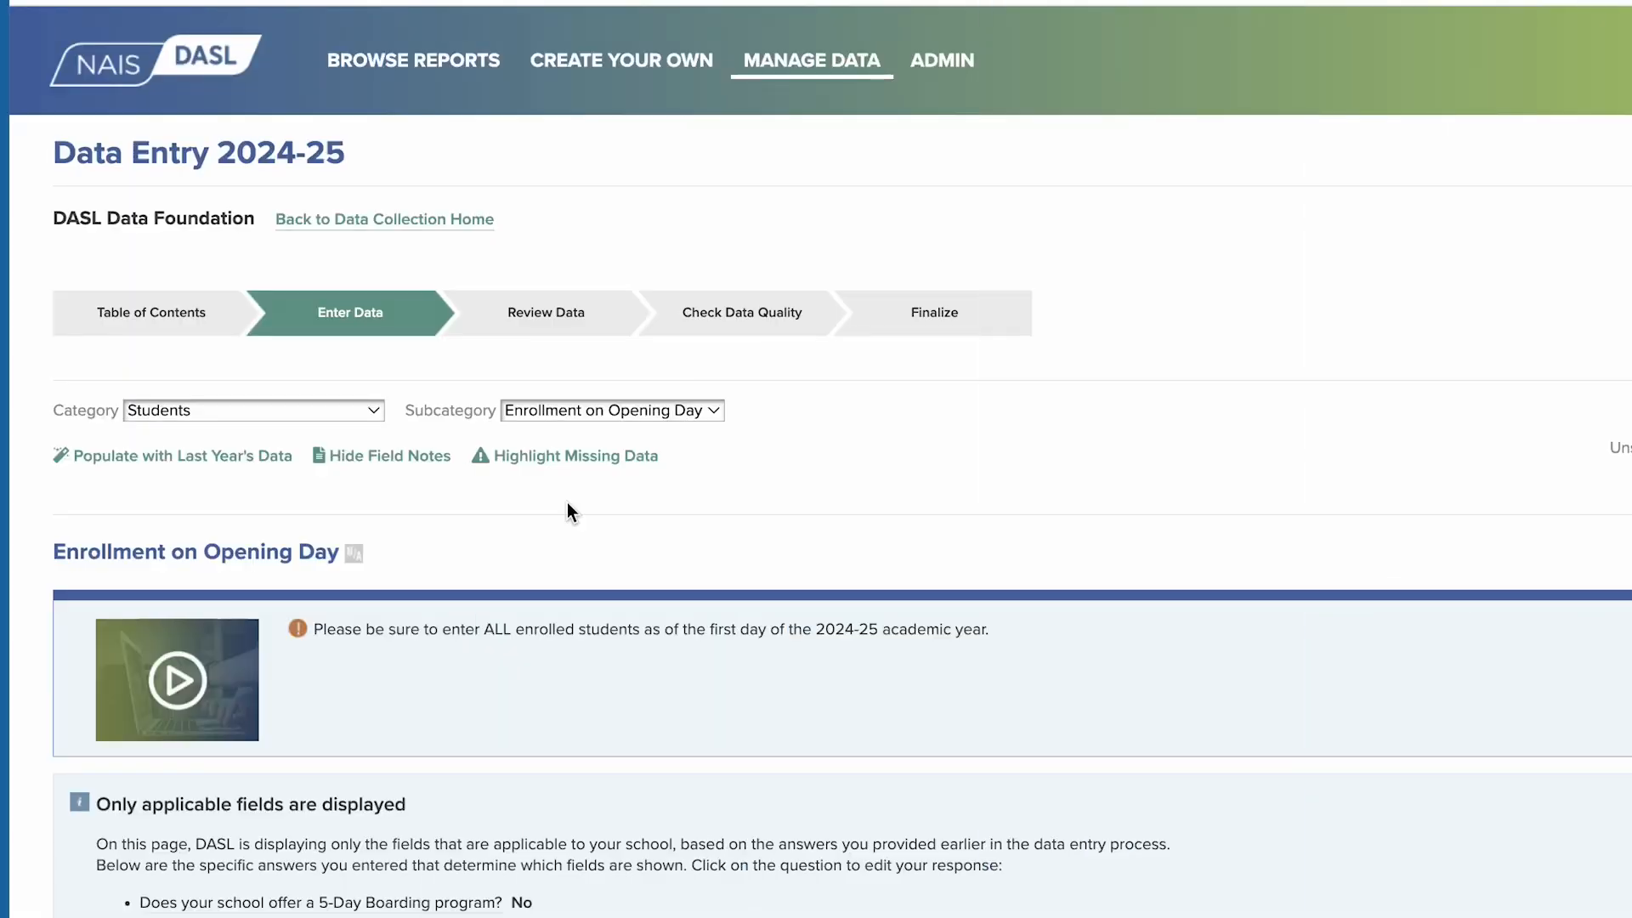
# Step: Highlight missing data on the Enrollment on Opening Day page and view the help text for the 3 Years preschool row
pyautogui.click(568, 463)
pyautogui.scroll(-10, 567, 466)
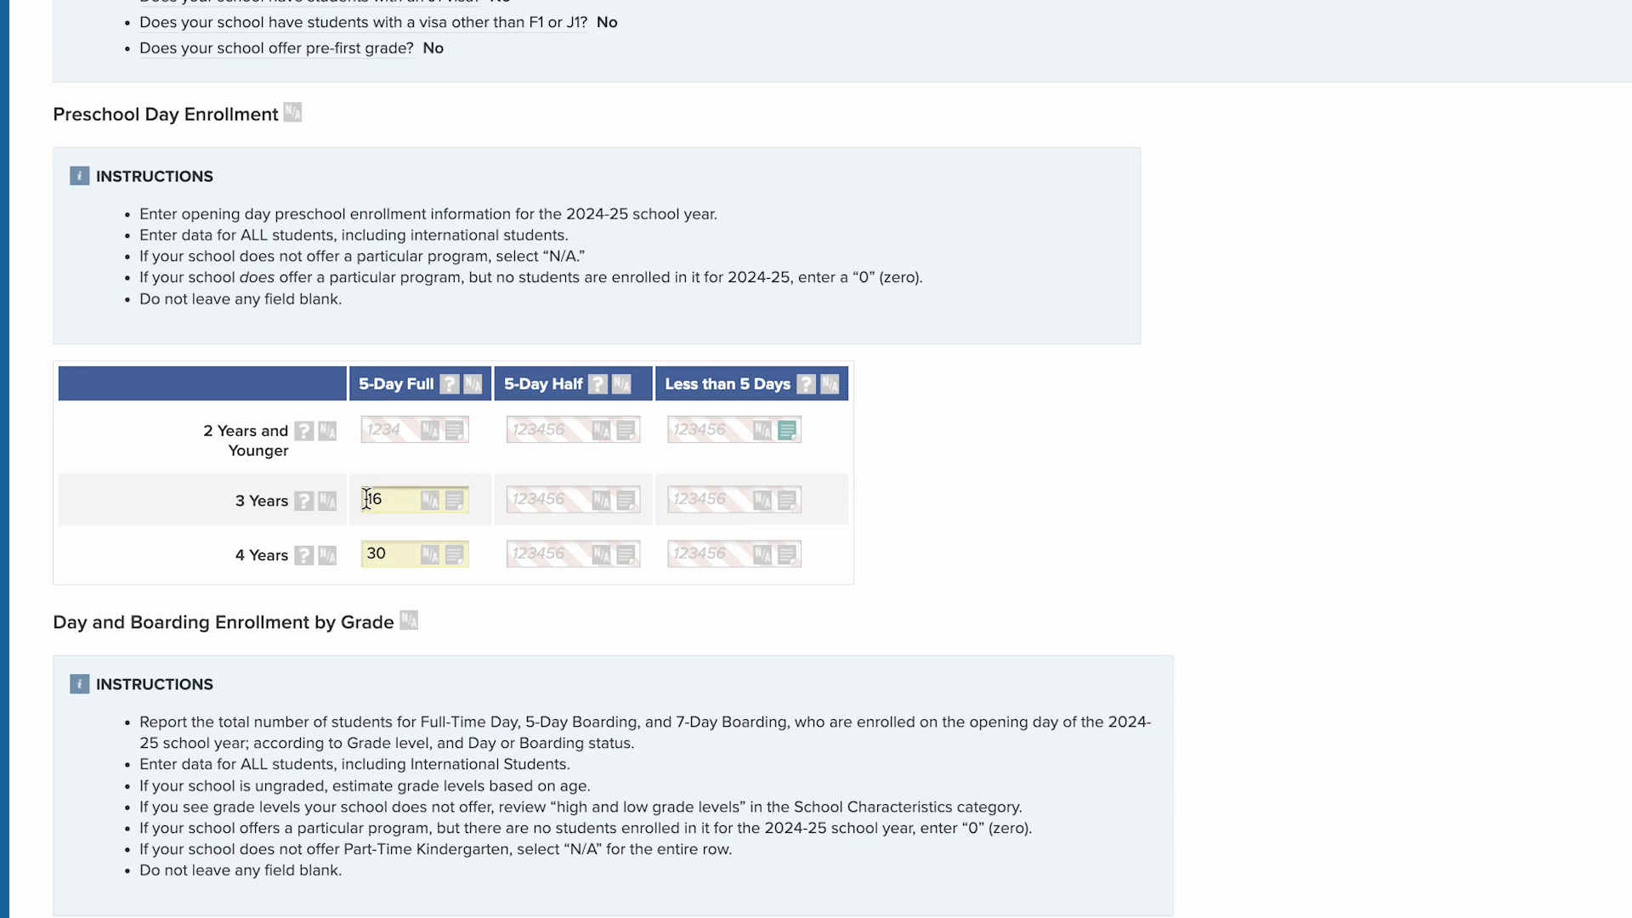
pyautogui.moveTo(304, 506)
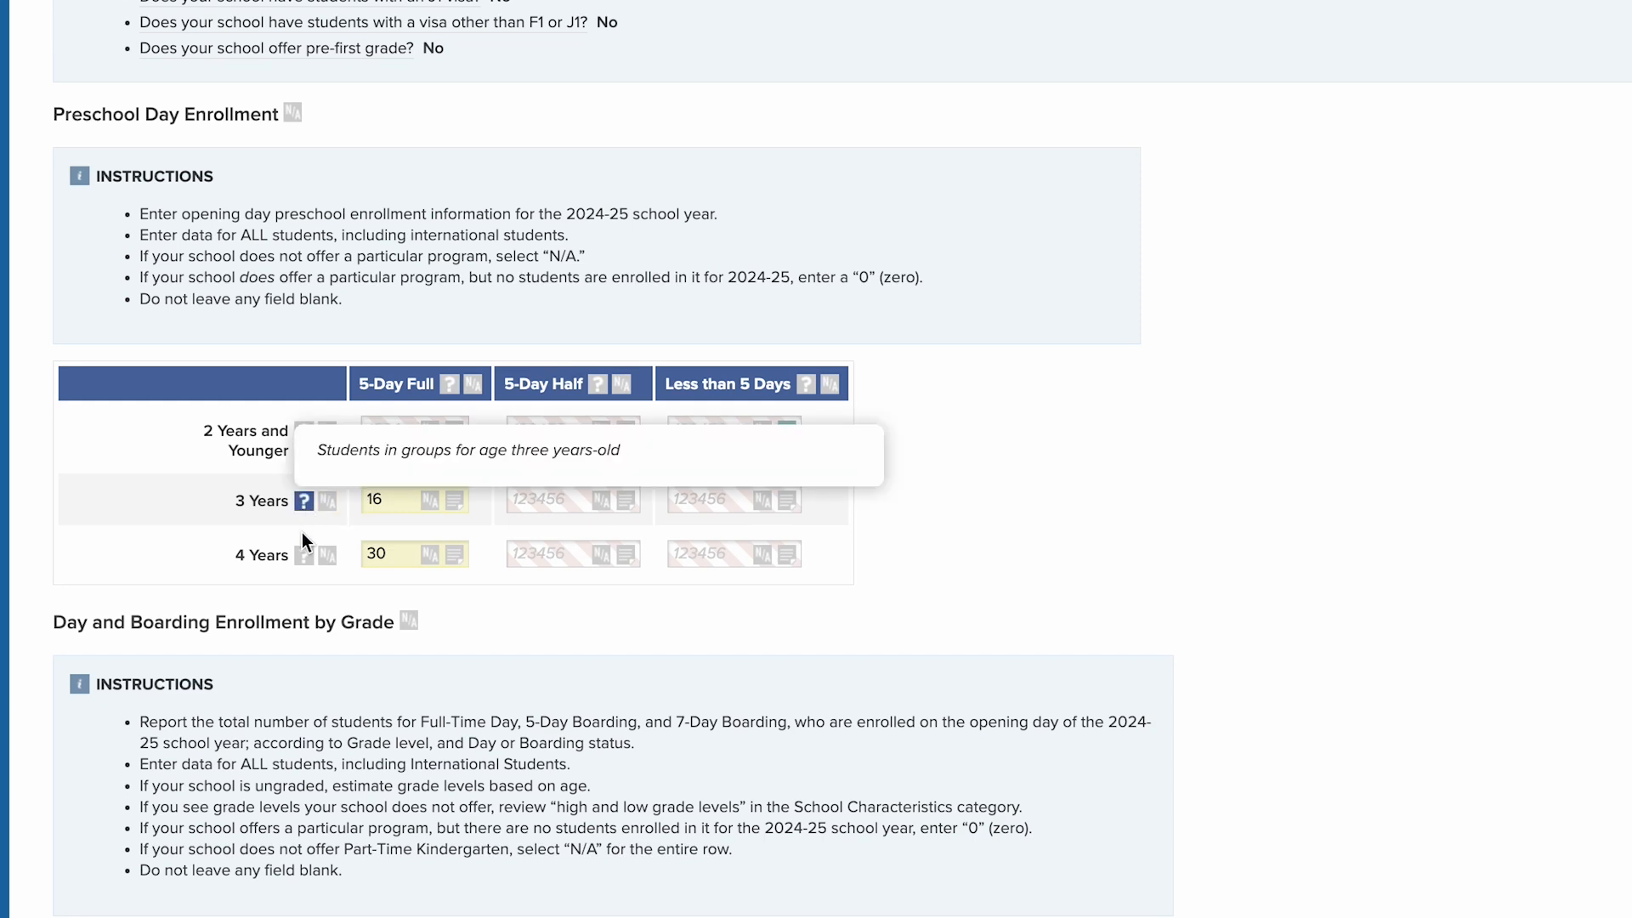
# Step: Mark the 2 Years and Younger row and the Less than 5 Days column as not applicable, and save the page
pyautogui.click(326, 433)
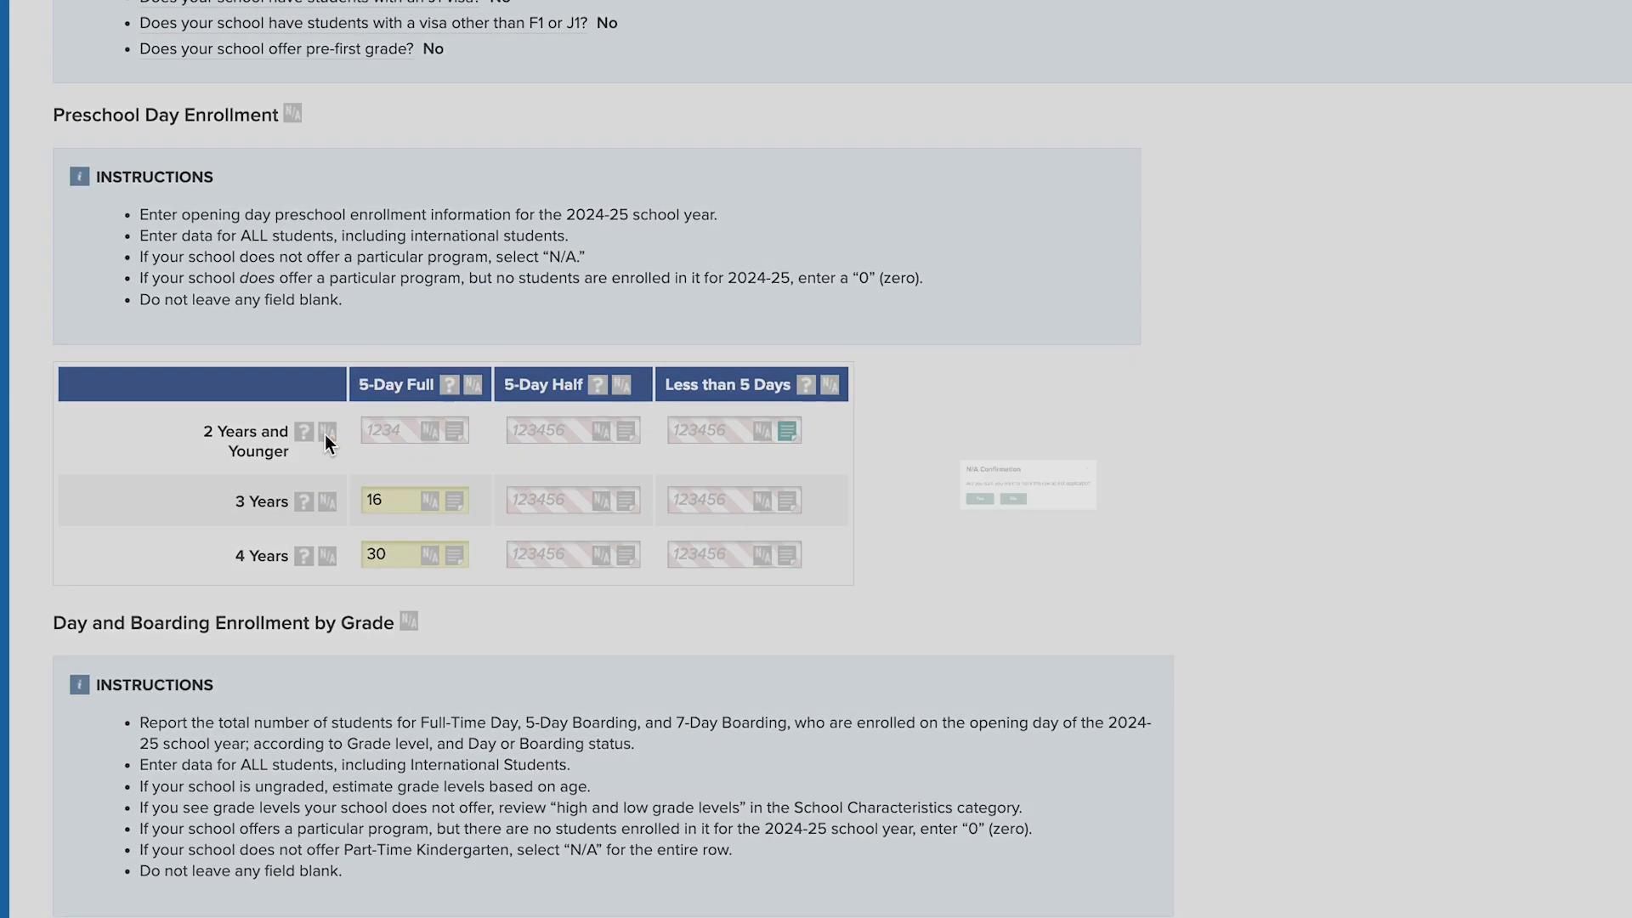
pyautogui.click(850, 530)
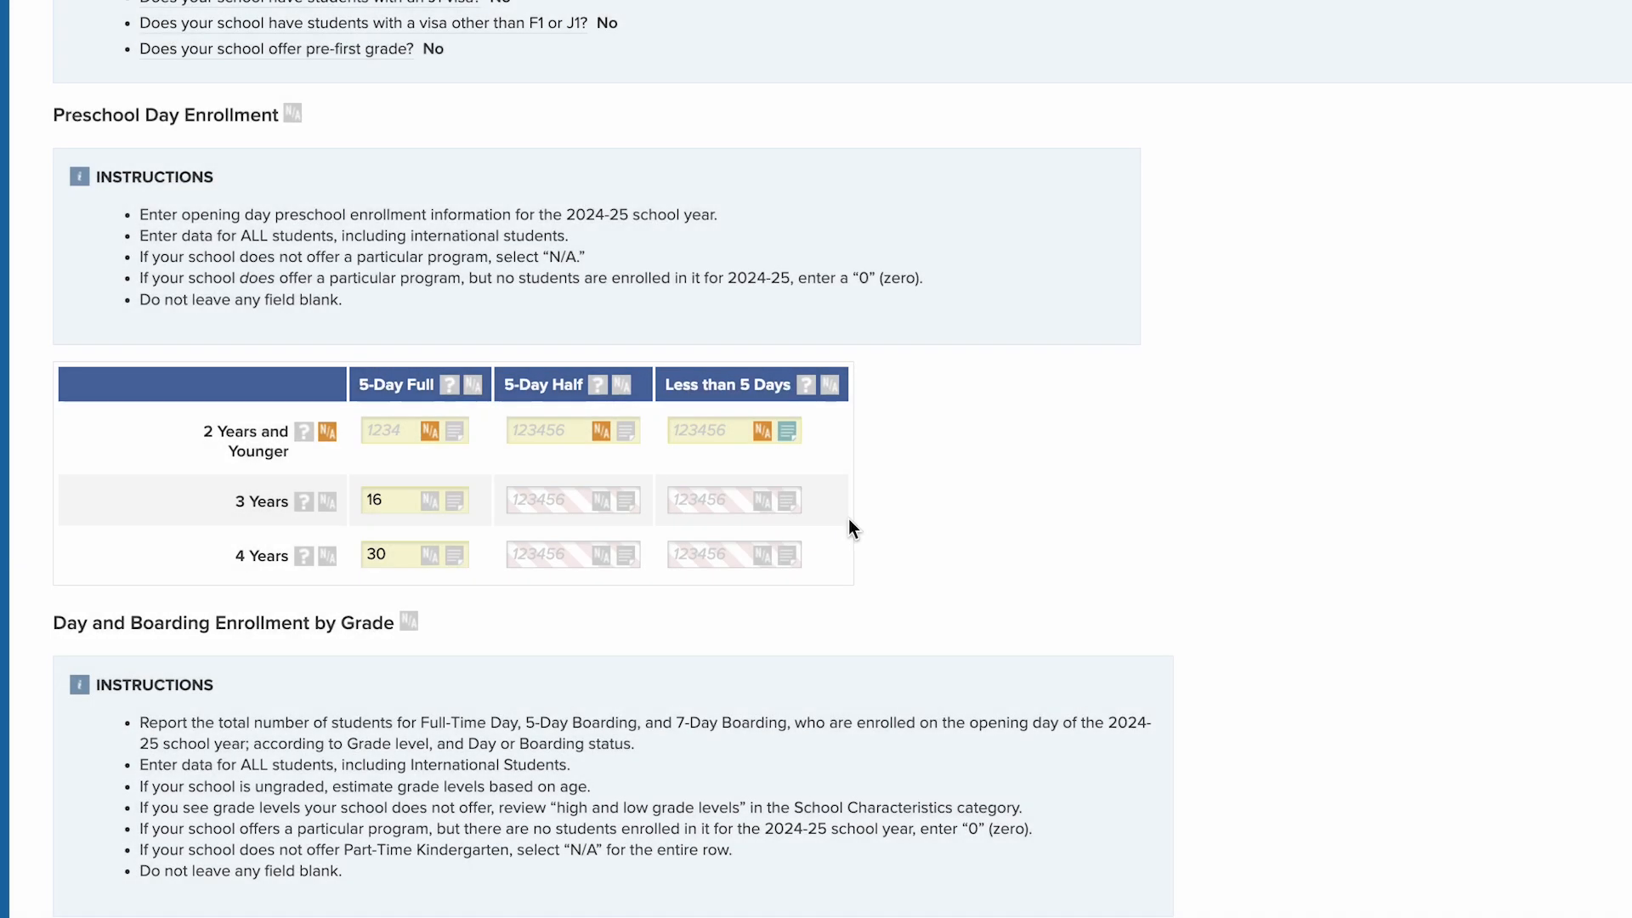
pyautogui.click(829, 386)
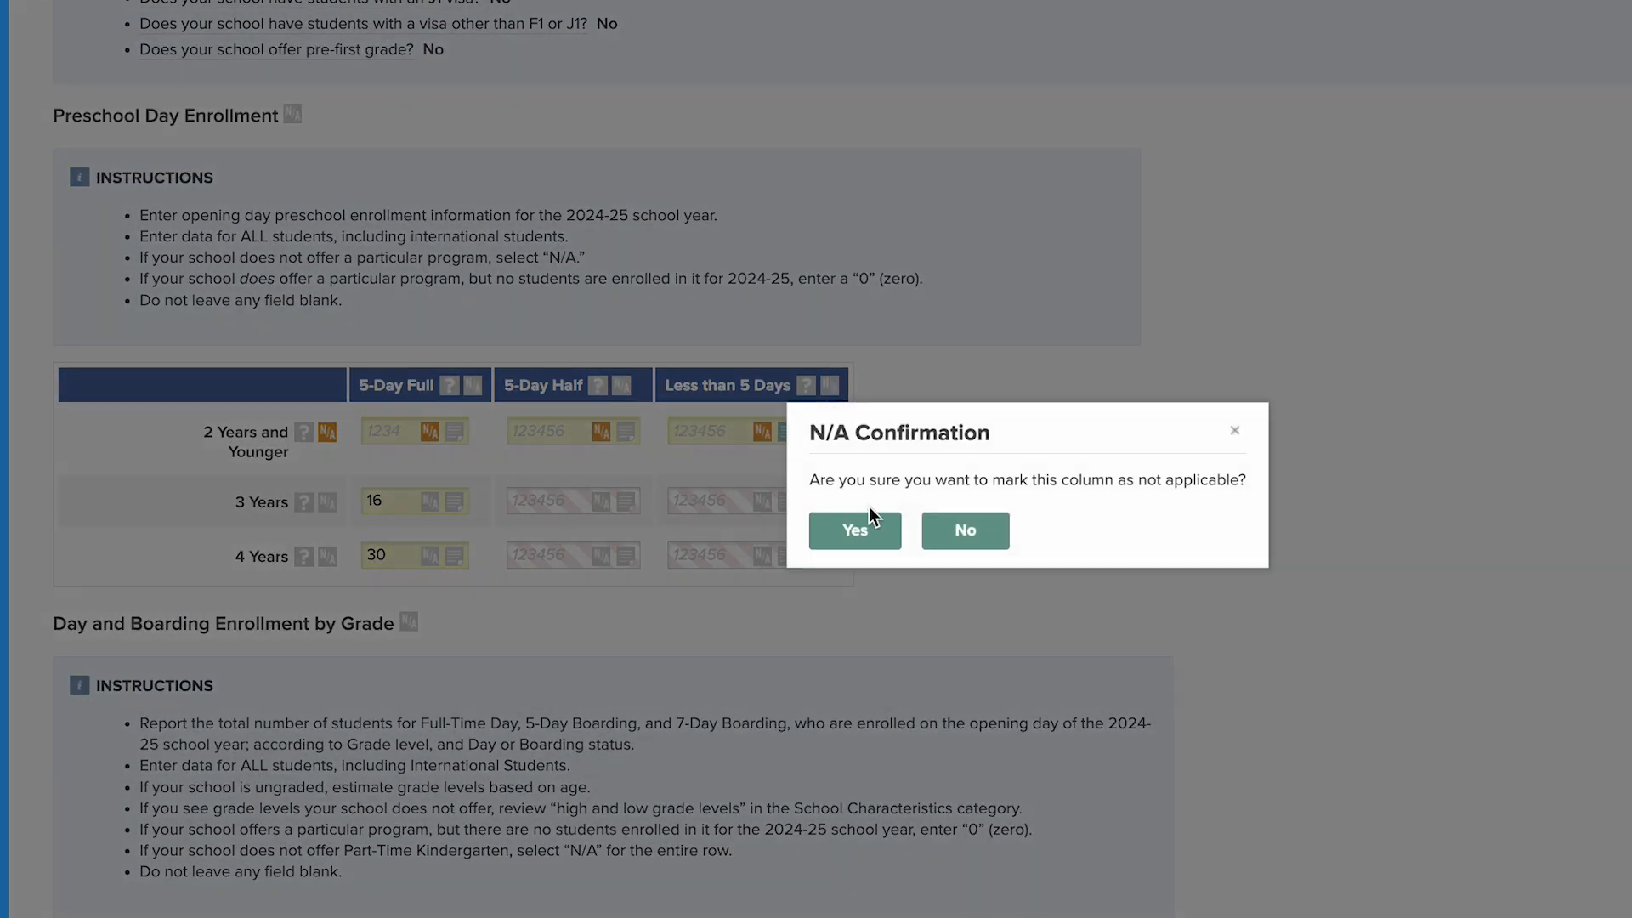
pyautogui.click(862, 524)
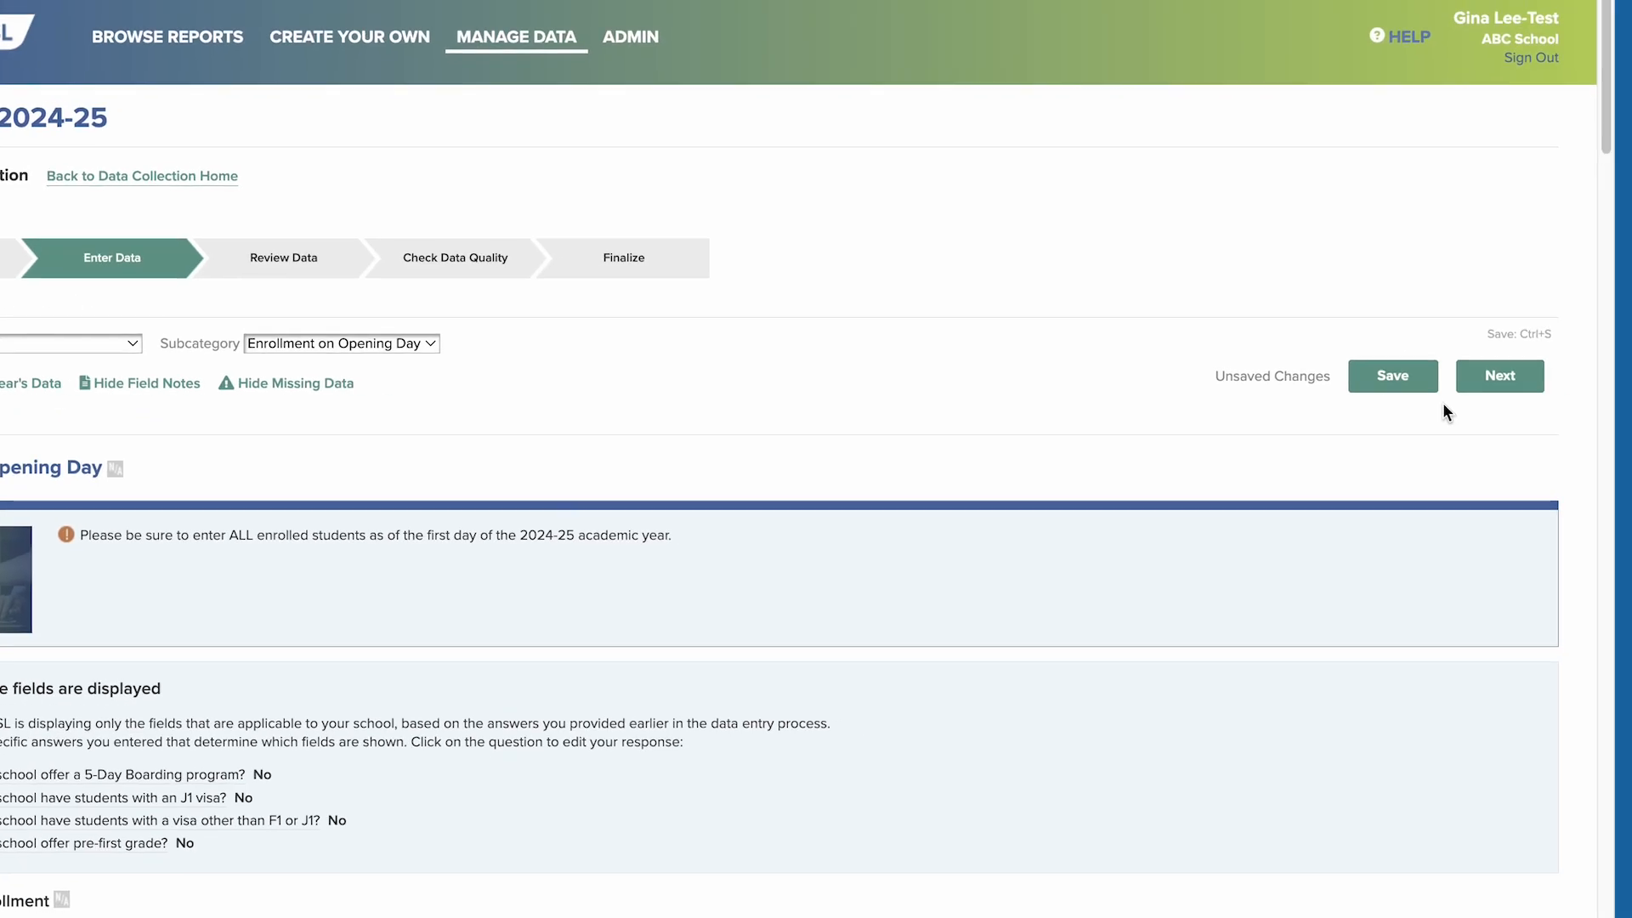
pyautogui.click(1398, 393)
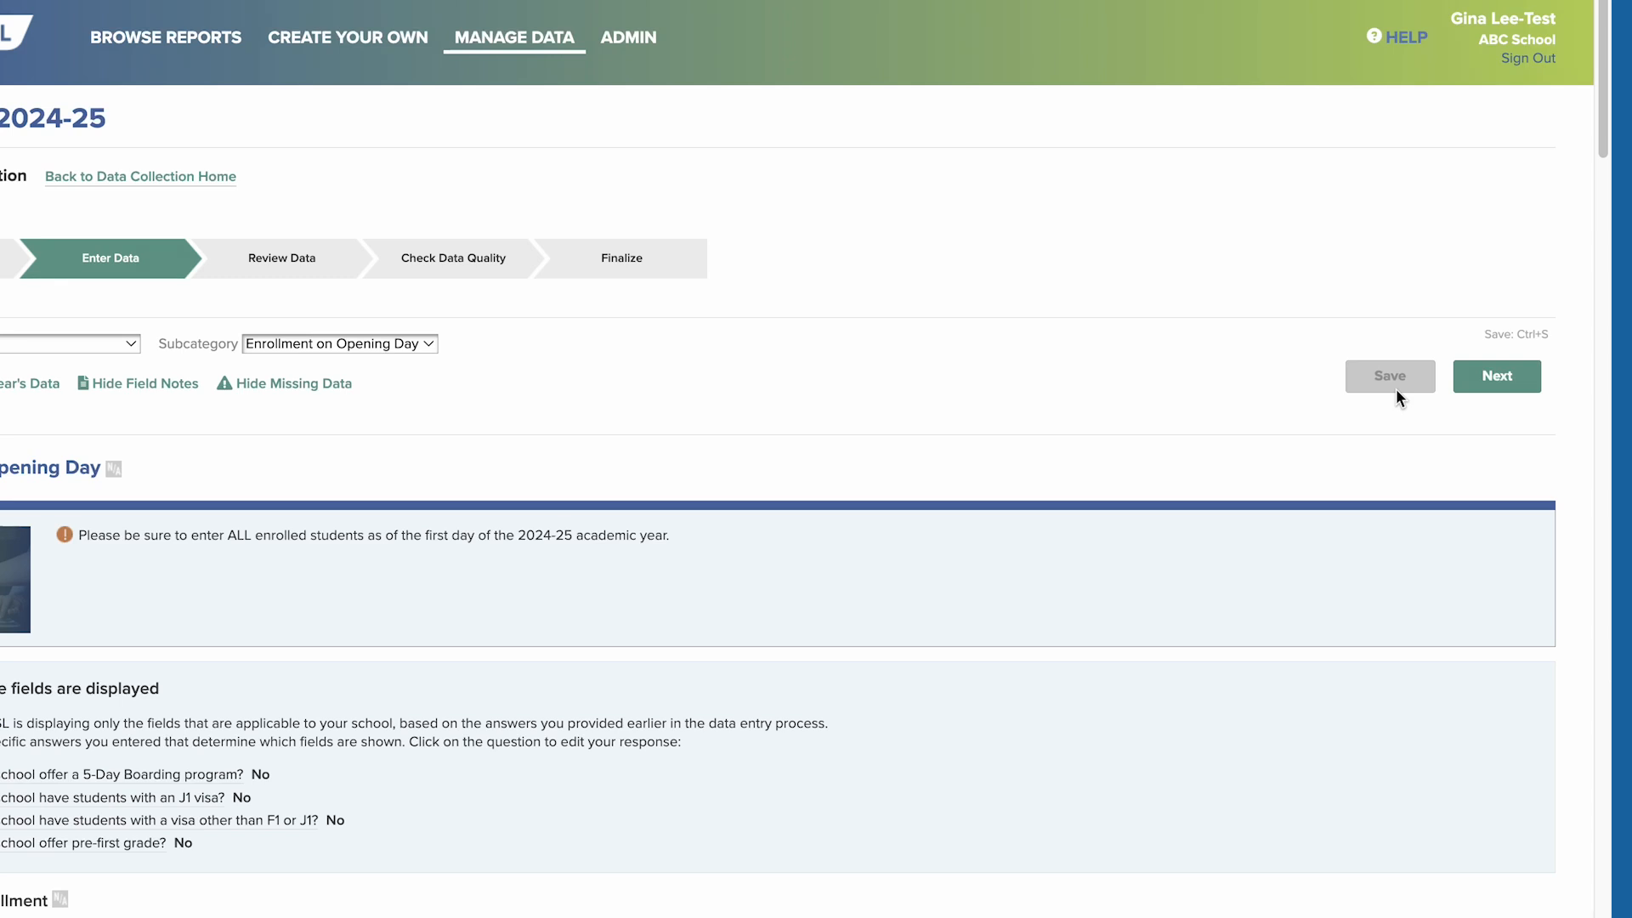
# Step: Enter 57 as the Grade 1 5-Day Boarding enrollment and save the page to recalculate the totals
pyautogui.scroll(-10, 1589, 390)
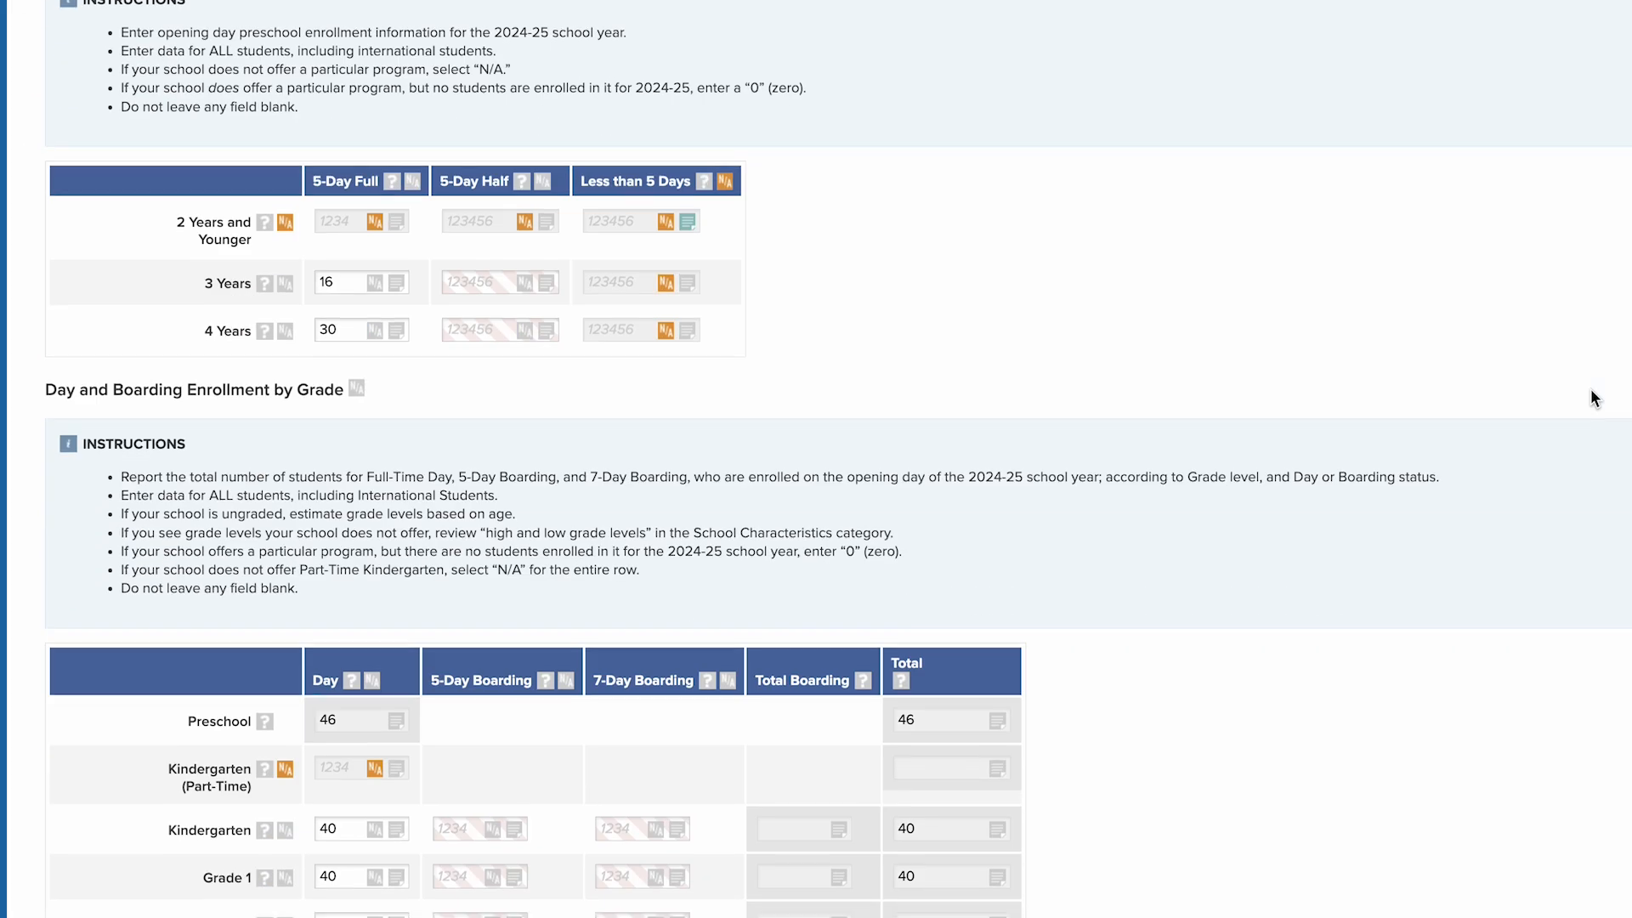
pyautogui.scroll(-2, 1591, 390)
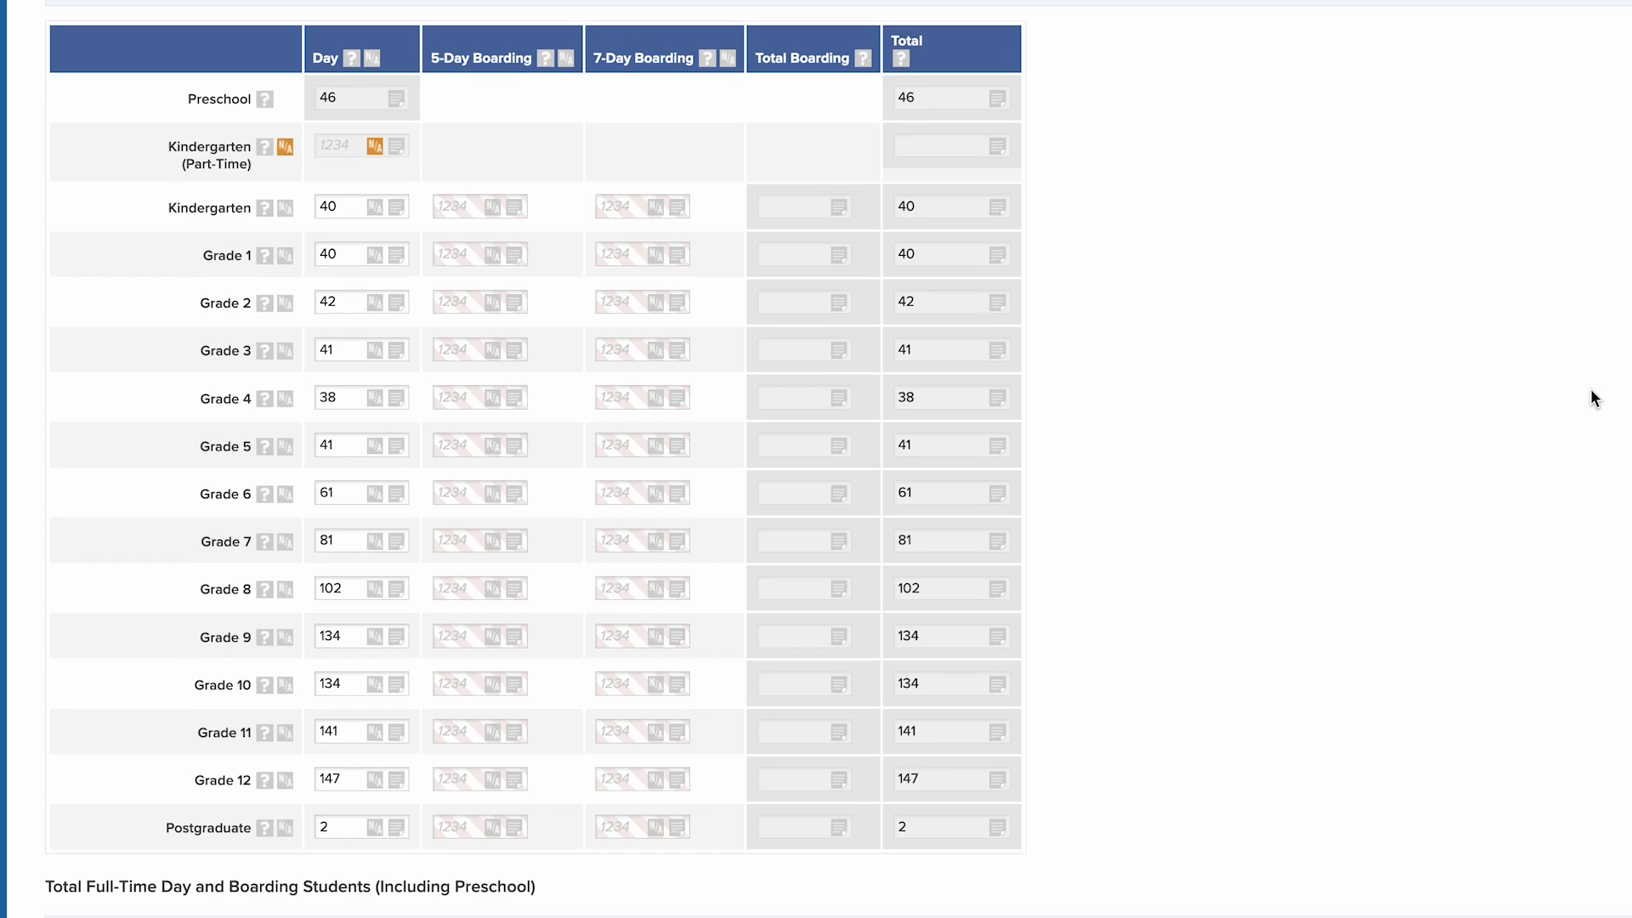
pyautogui.click(459, 257)
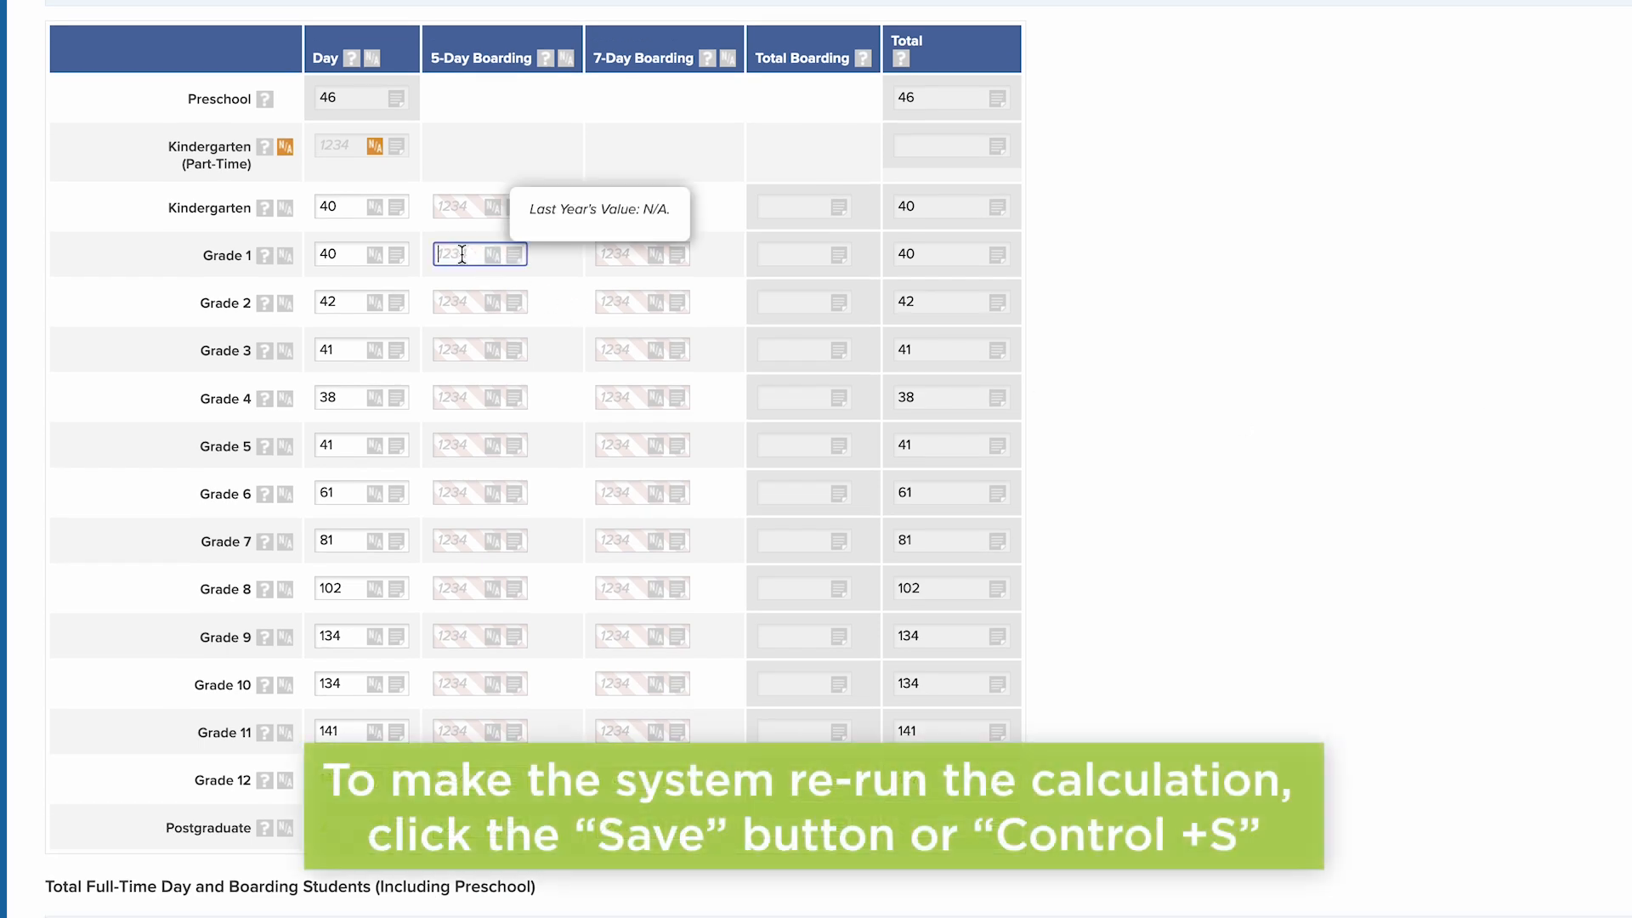
pyautogui.write('57')
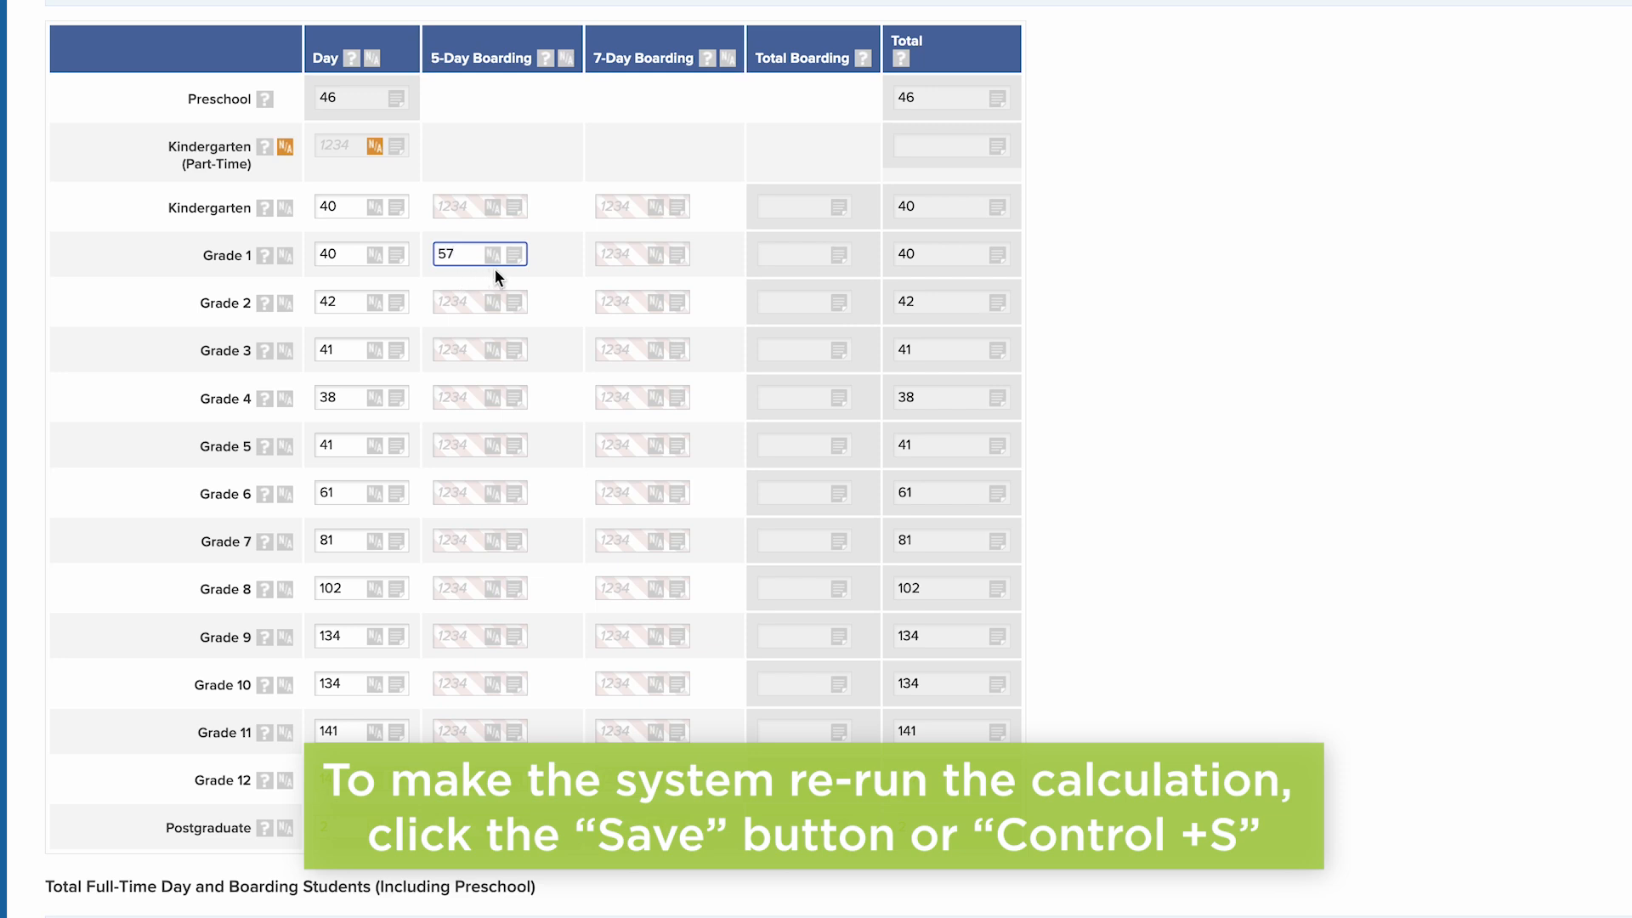
pyautogui.hotkey('ctrl', 's')
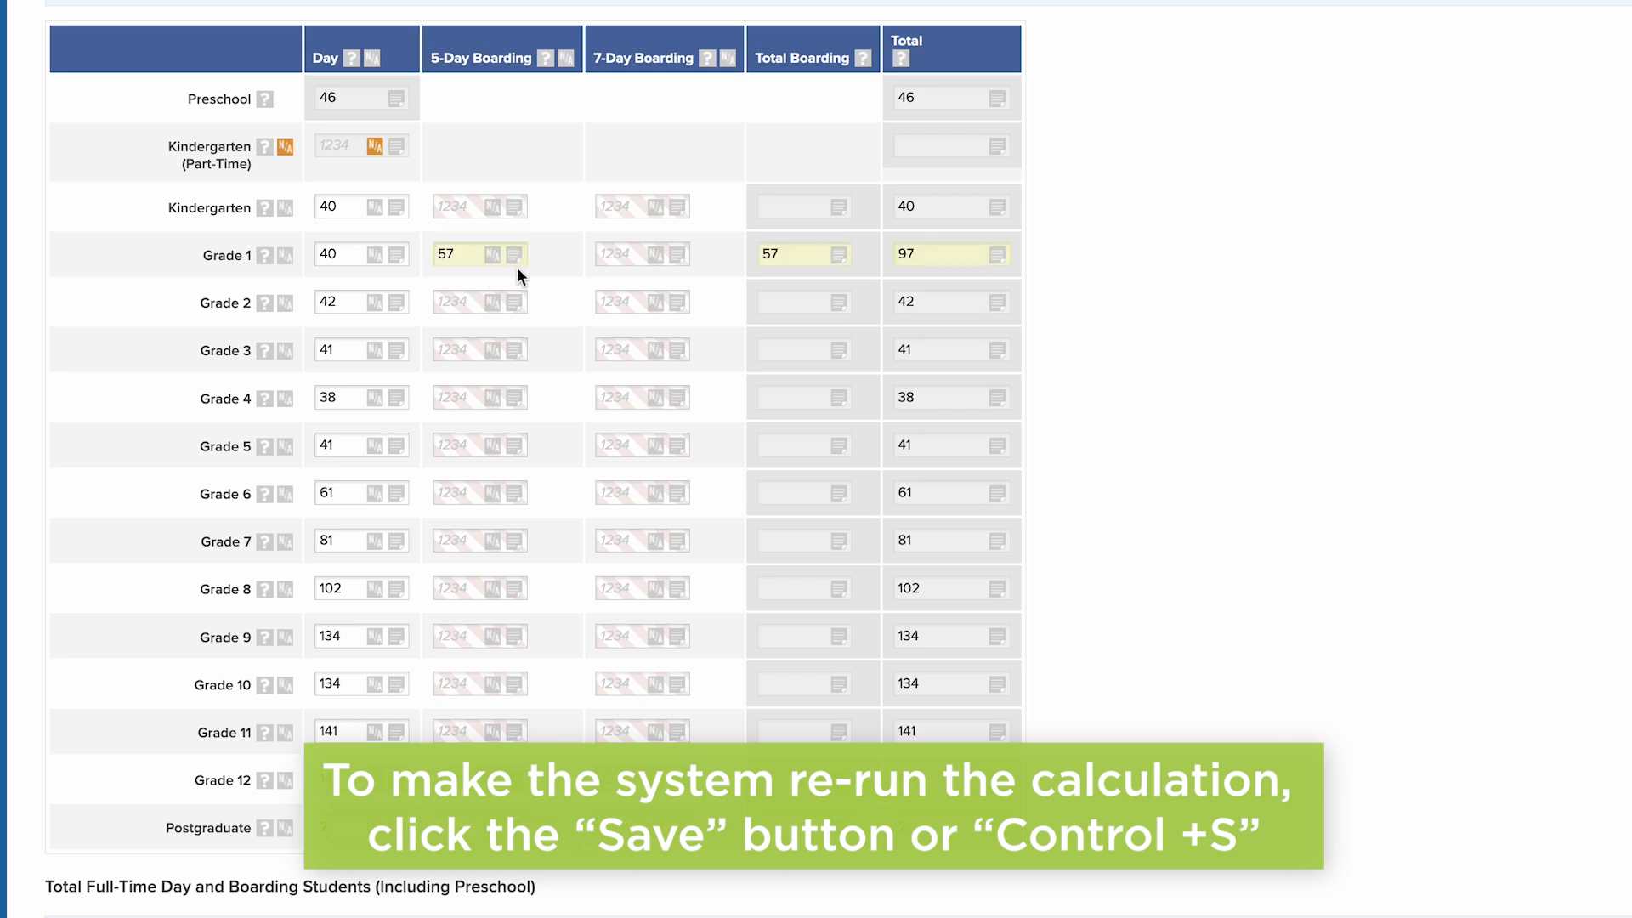
pyautogui.hotkey('ctrl', 's')
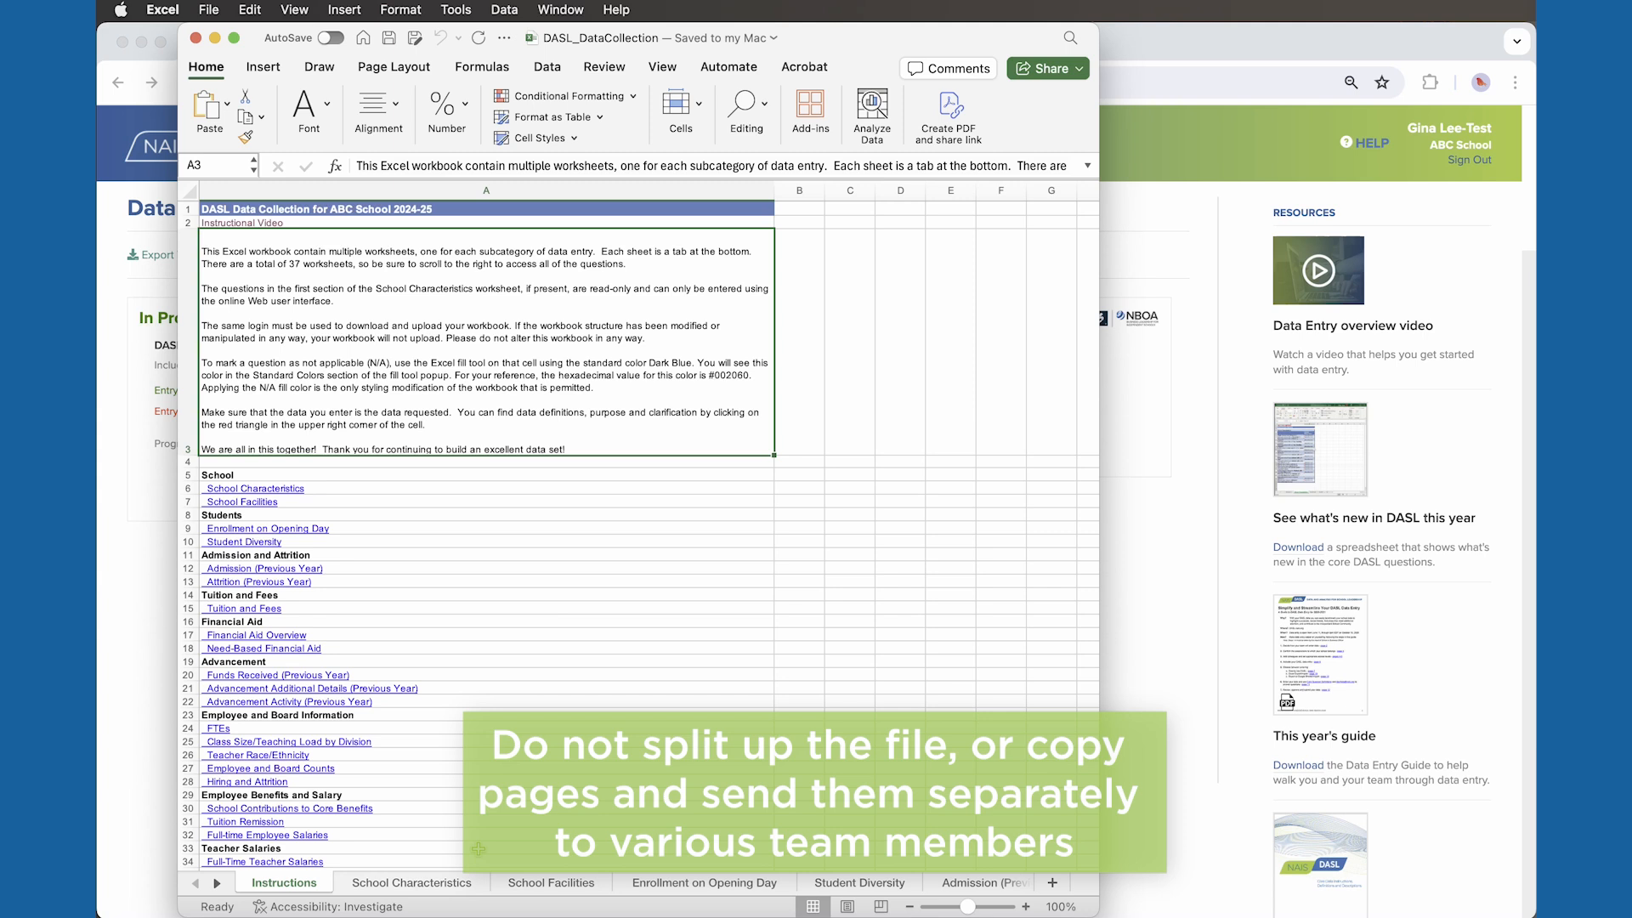
# Step: Switch to the DASL_DataCollection workbook in Excel and look through its worksheets from School Characteristics to Attrition (Previous Year)
pyautogui.click(449, 886)
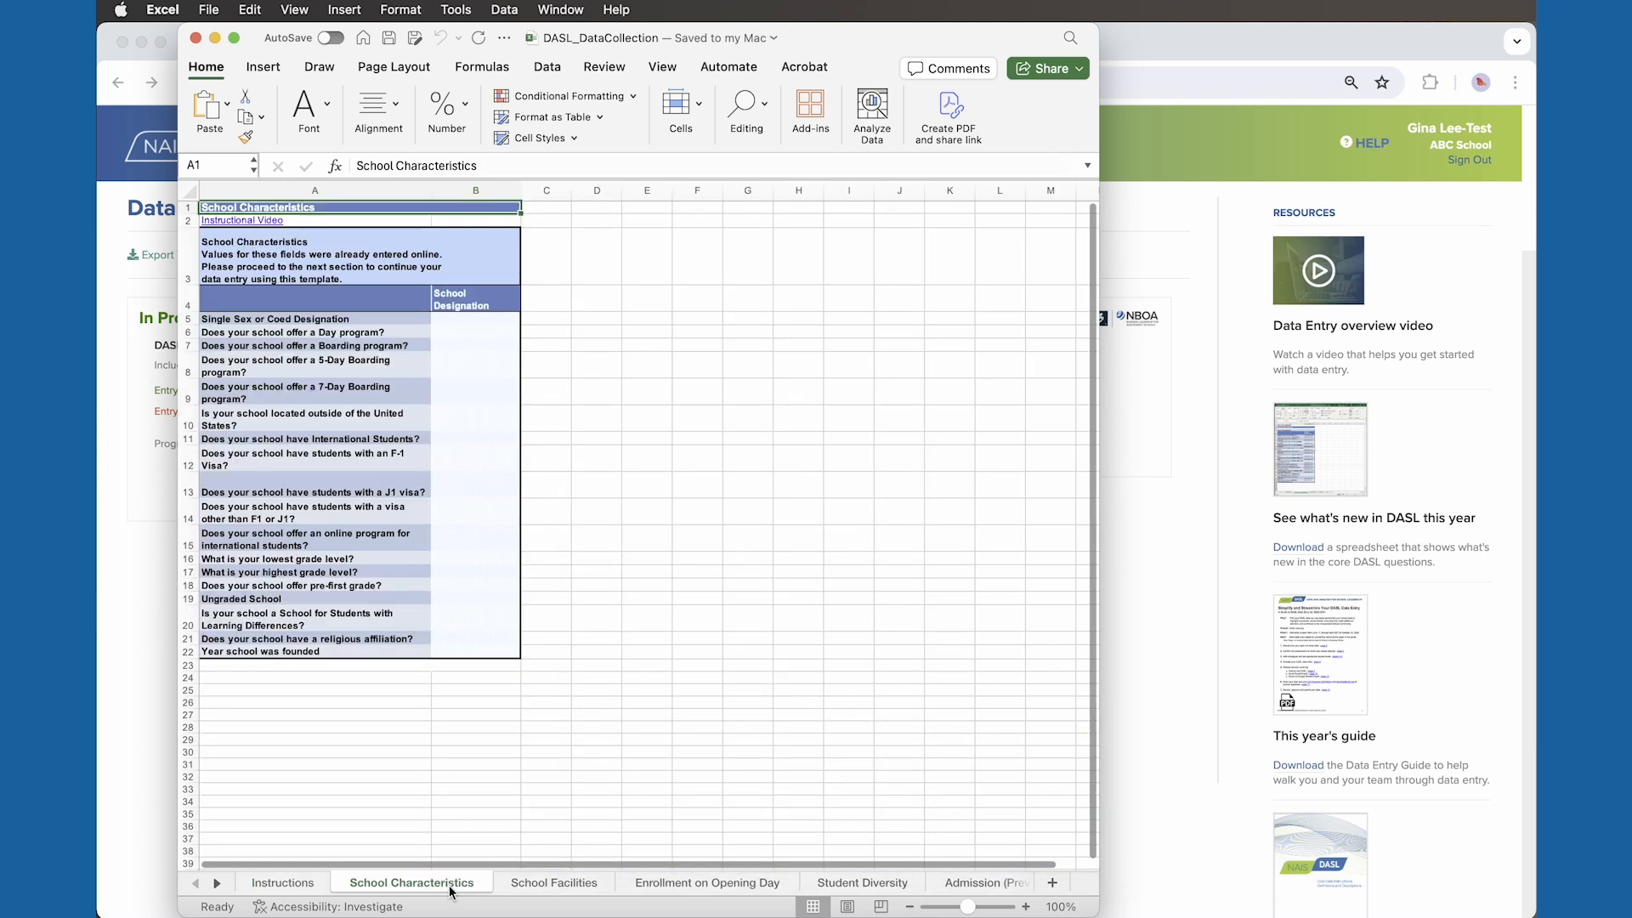
pyautogui.click(553, 891)
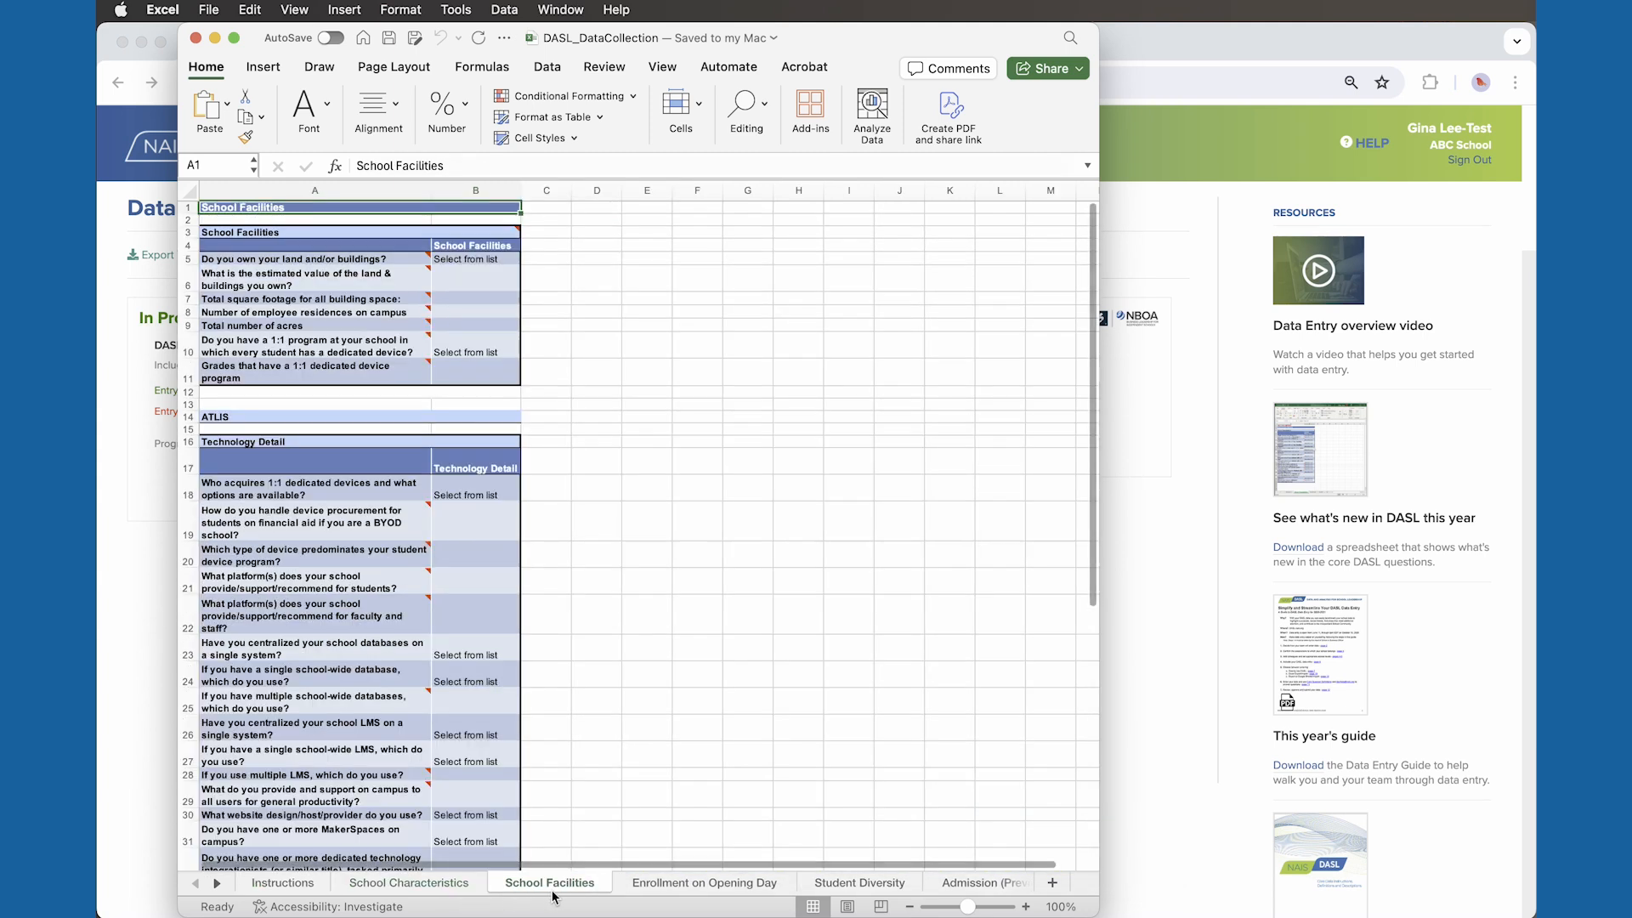
pyautogui.click(677, 887)
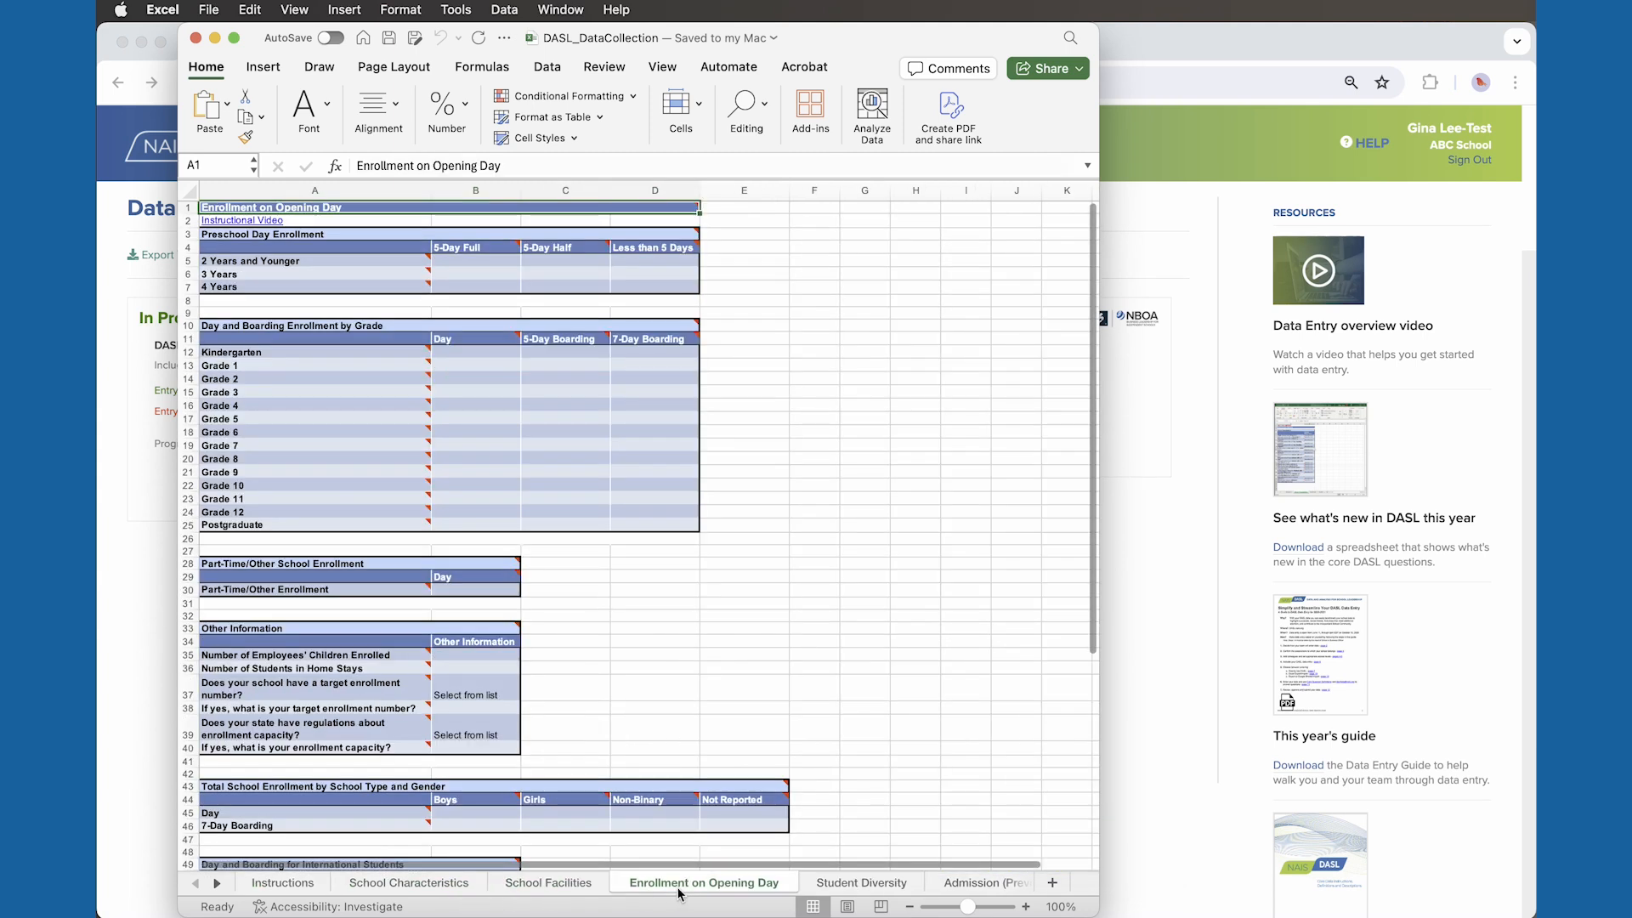
pyautogui.click(837, 888)
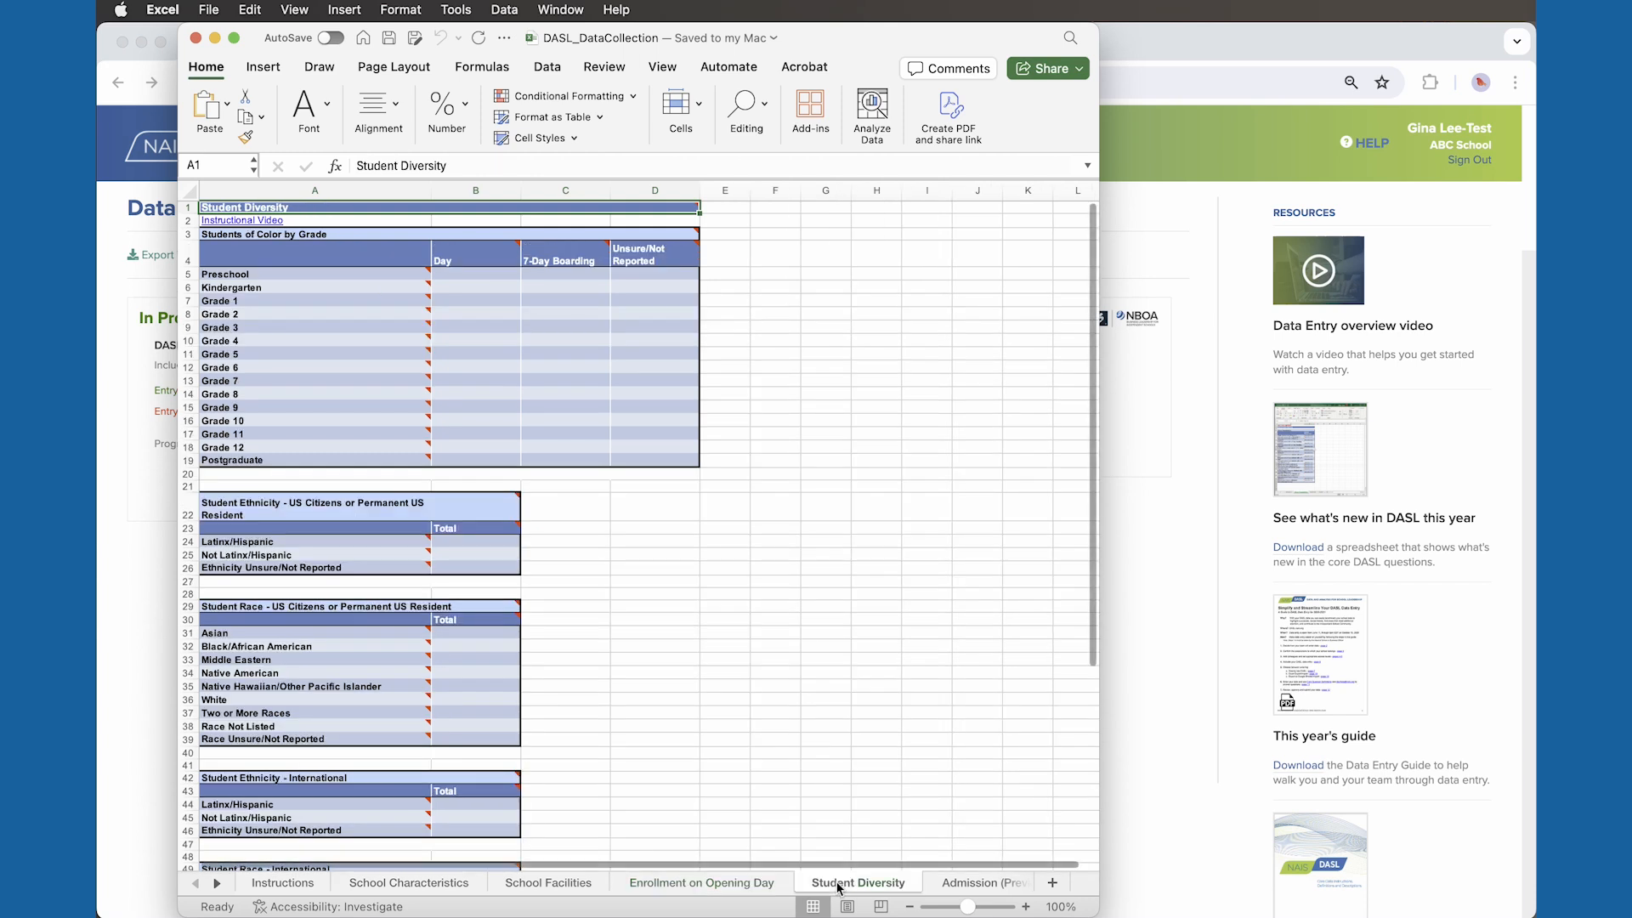
pyautogui.click(973, 886)
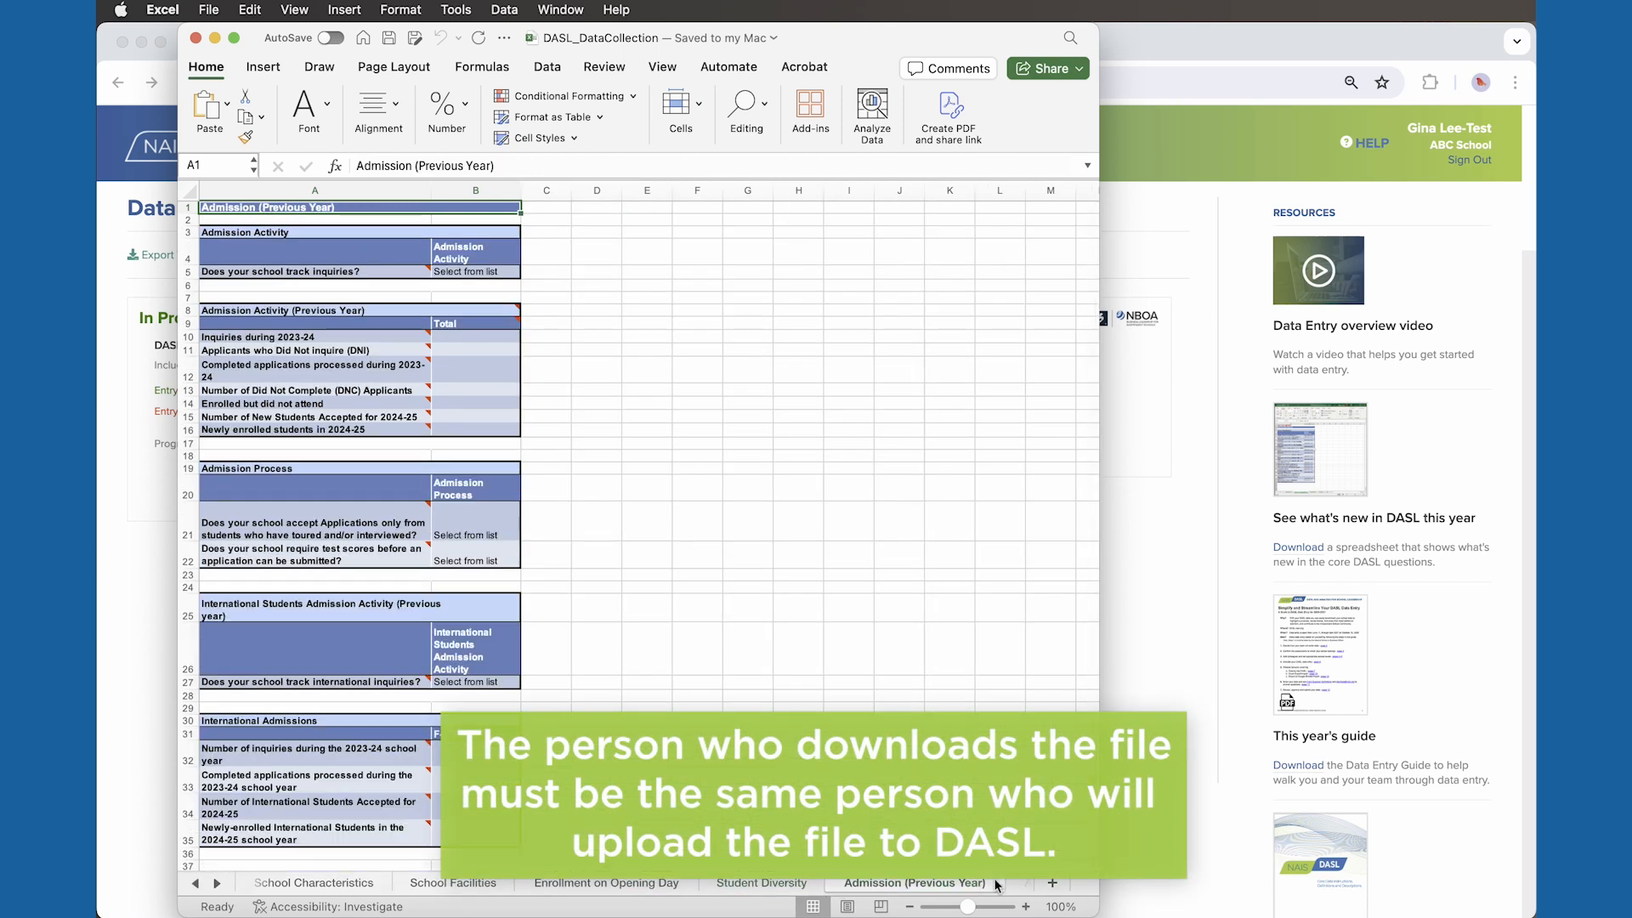
pyautogui.click(1021, 887)
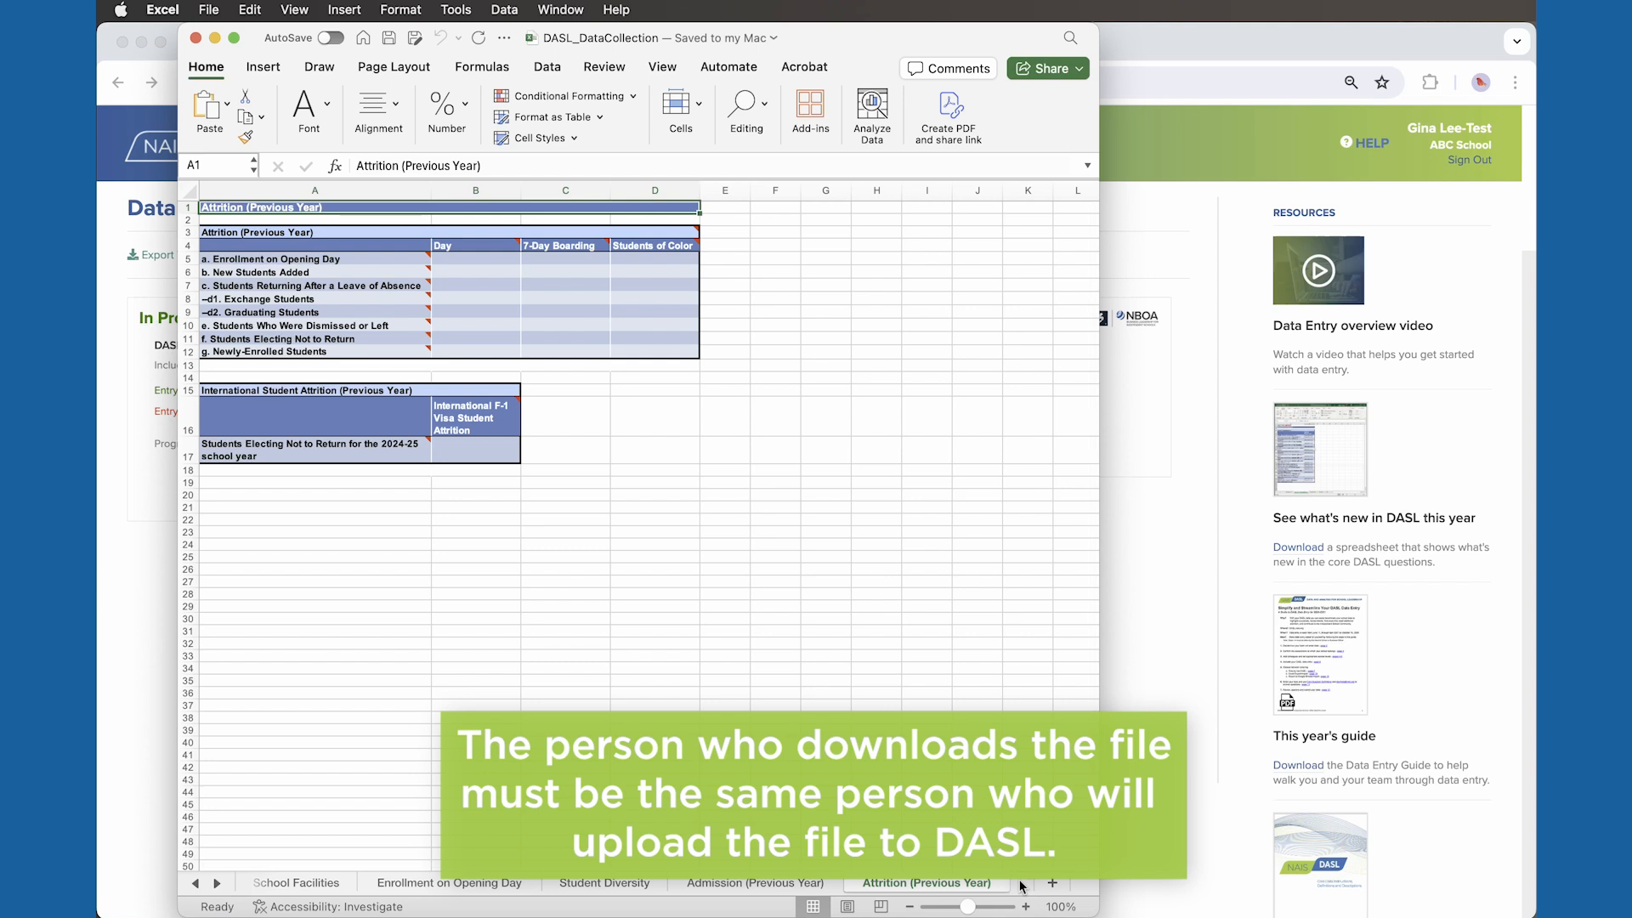
# Step: On the Enrollment on Opening Day worksheet, enter Day enrollment of 63 for Grade 1, 64 for Grade 2 and 5 for Grade 3
pyautogui.click(510, 885)
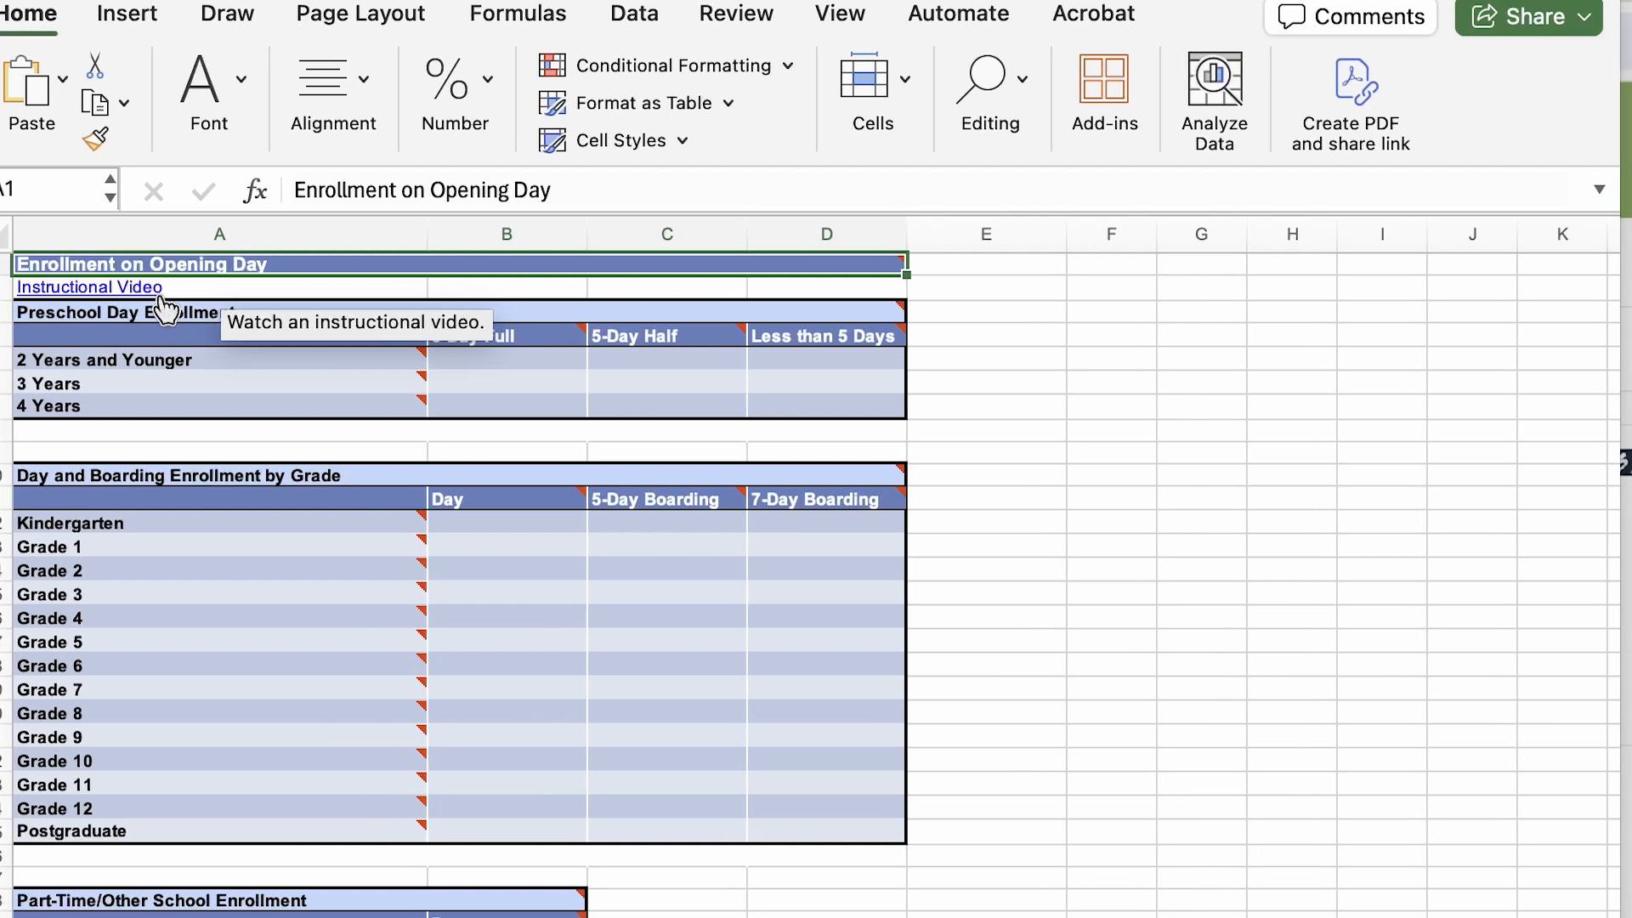
pyautogui.moveTo(899, 334)
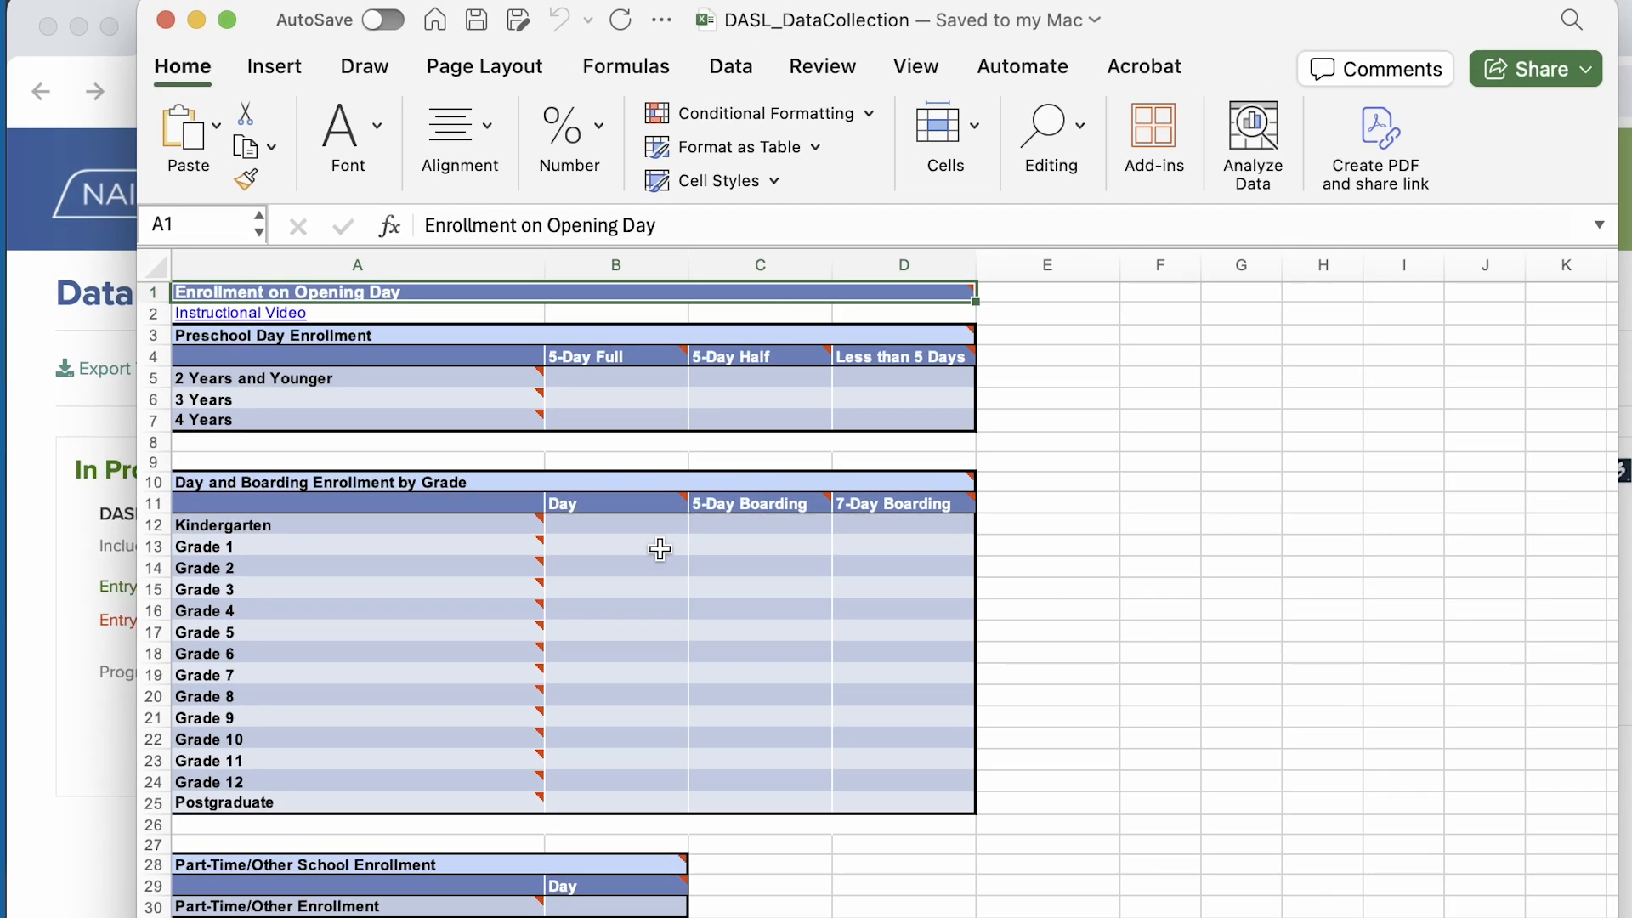
pyautogui.click(555, 546)
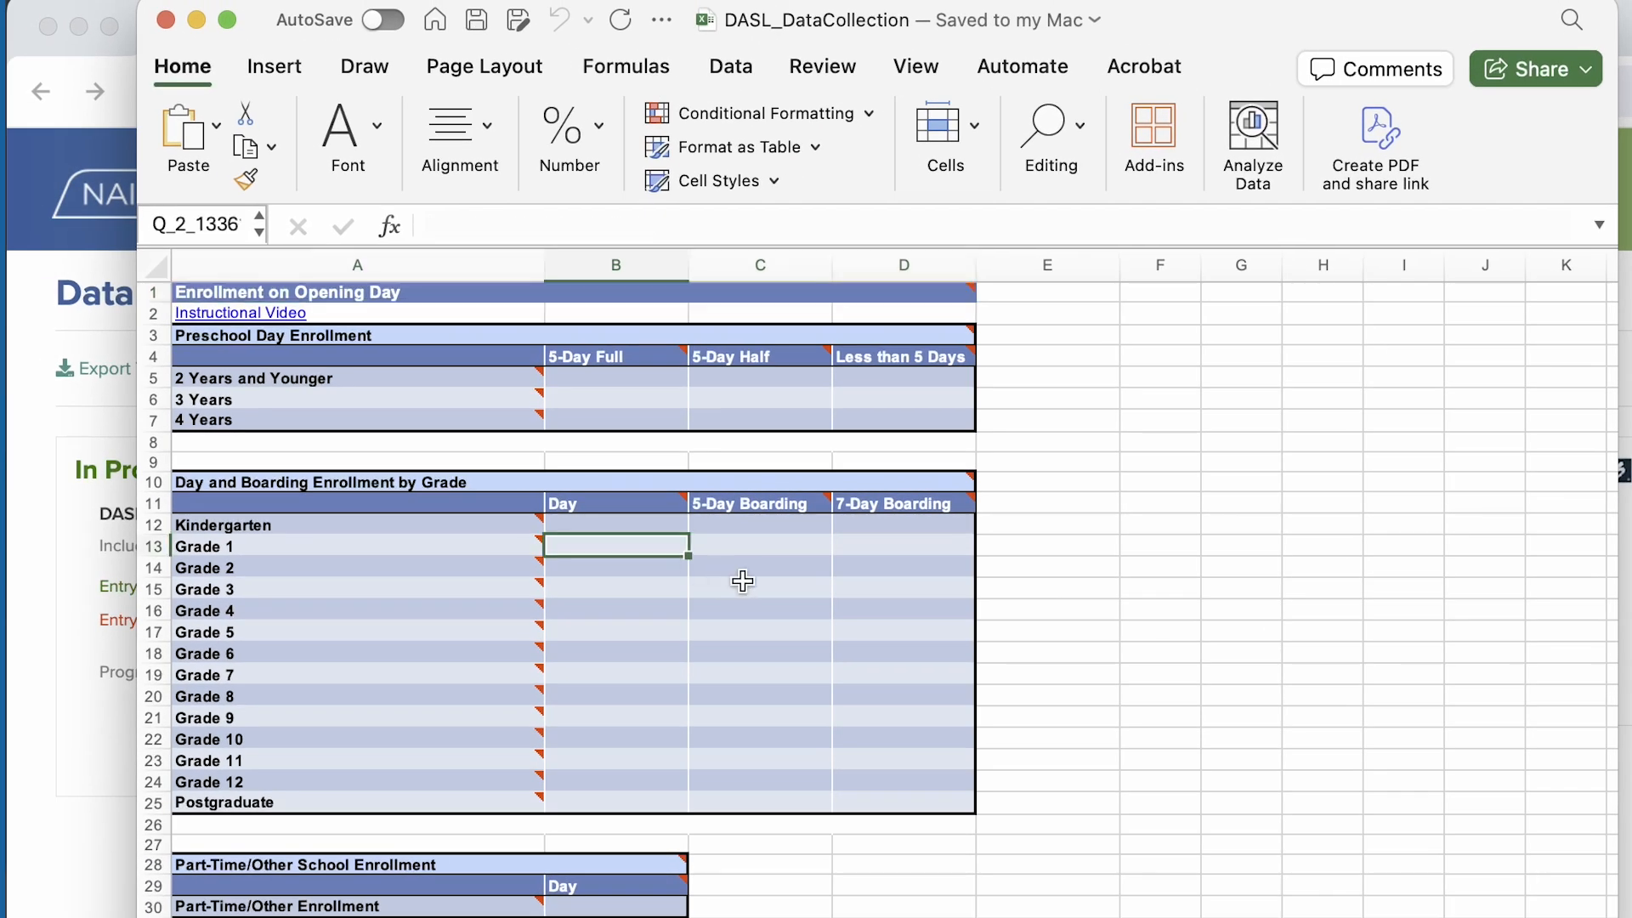
pyautogui.write('63')
pyautogui.press('Return')
pyautogui.write('64')
pyautogui.press('Return')
pyautogui.write('5')
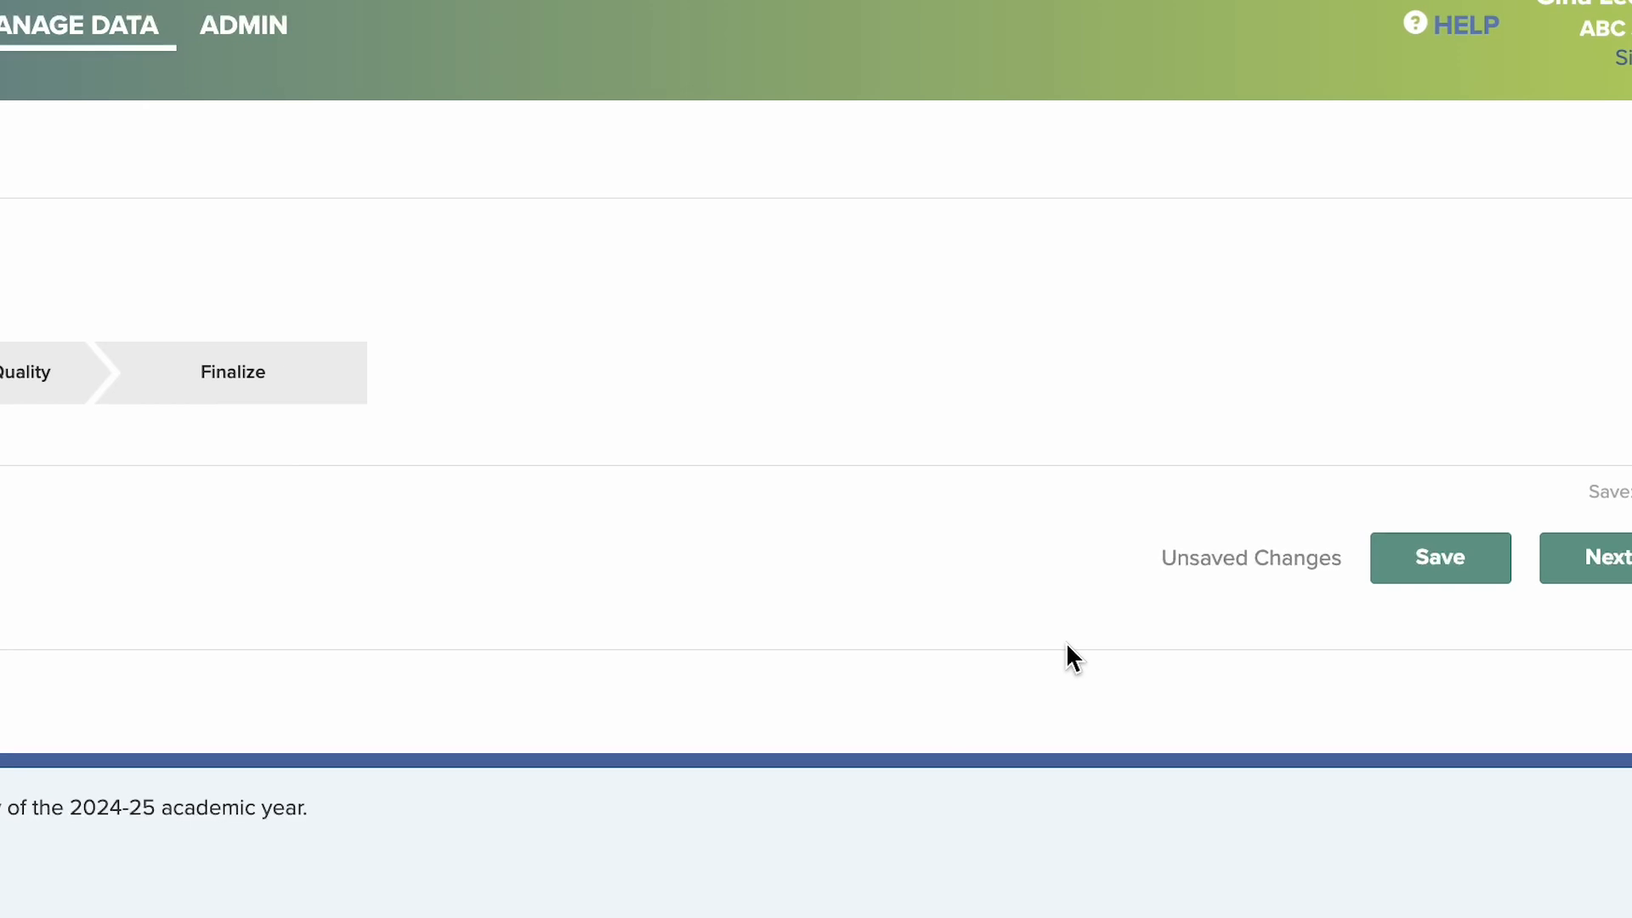
# Step: Switch back to the DASL web page and save the unsaved 2024-25 data changes
pyautogui.click(1429, 571)
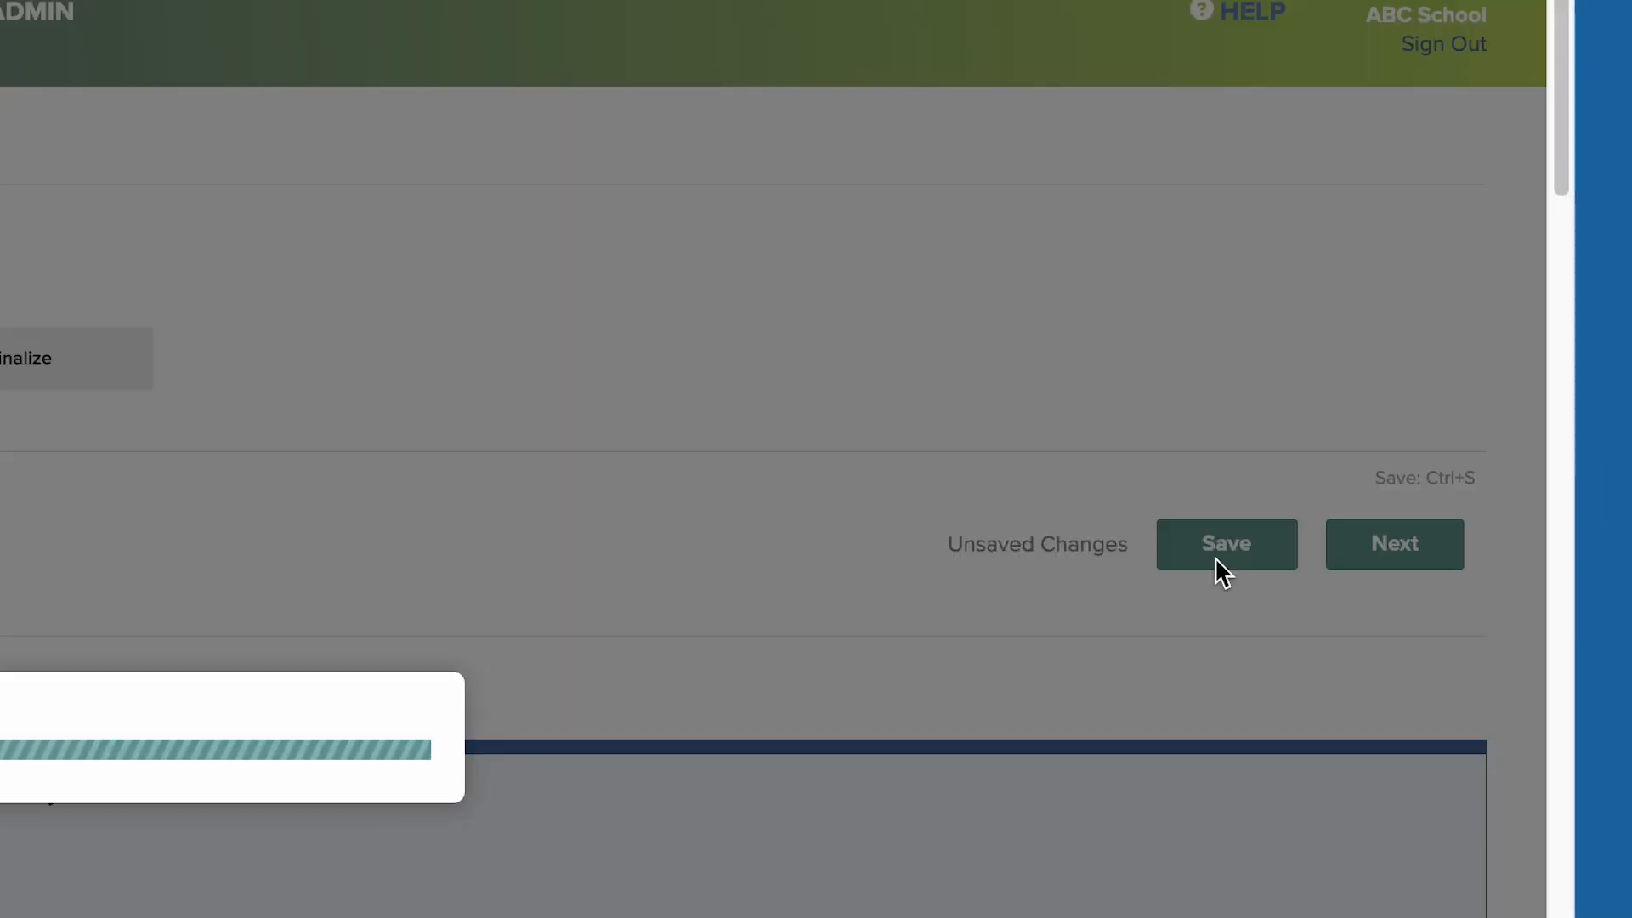